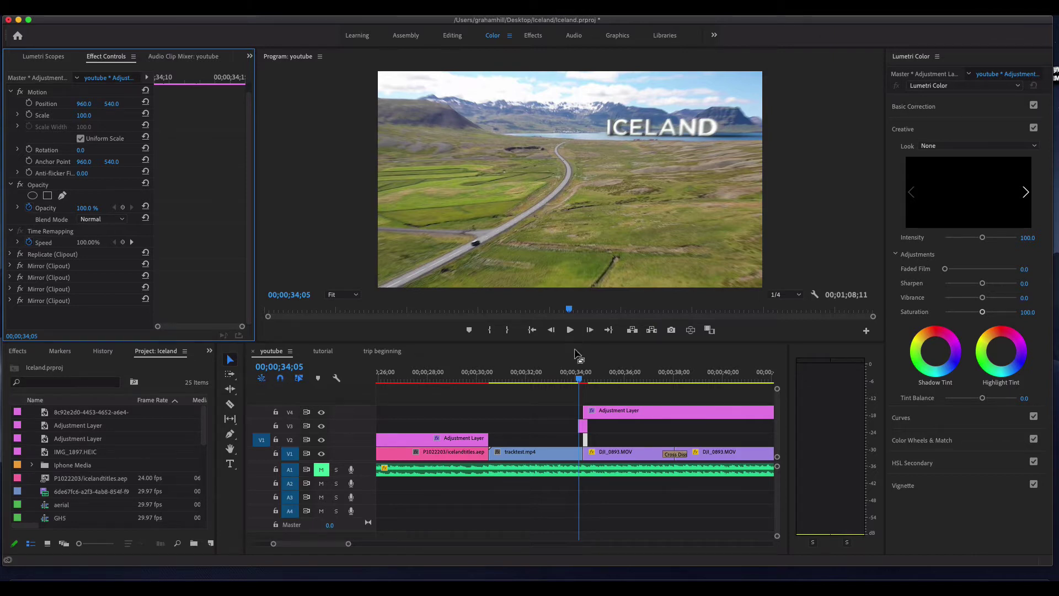
Step: Preview the cut from the ICELAND aerial shot into the van clip twice
left_click(568, 375)
key("space")
left_click(569, 375)
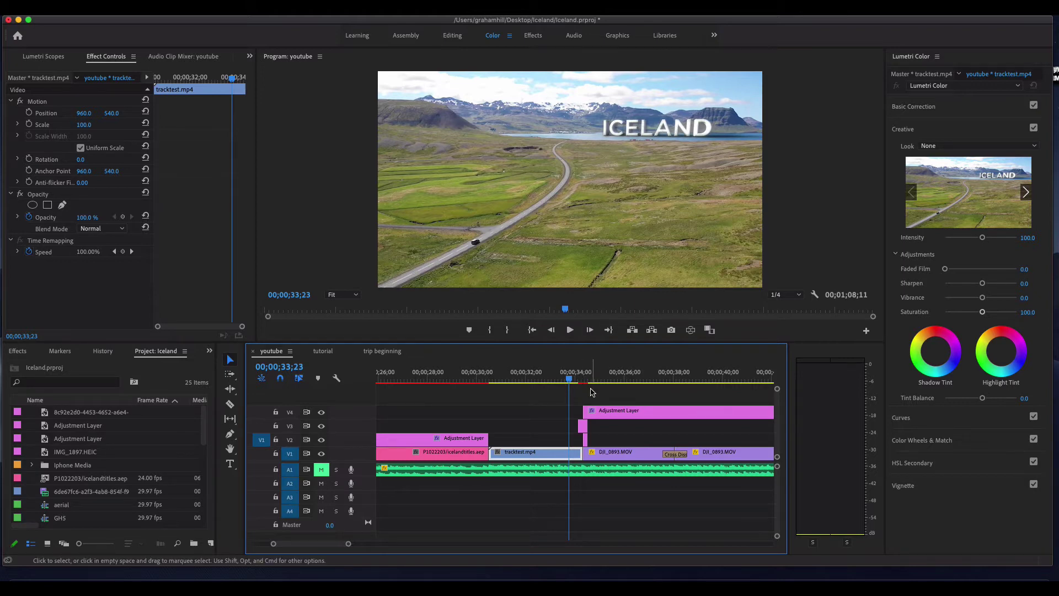
key("space")
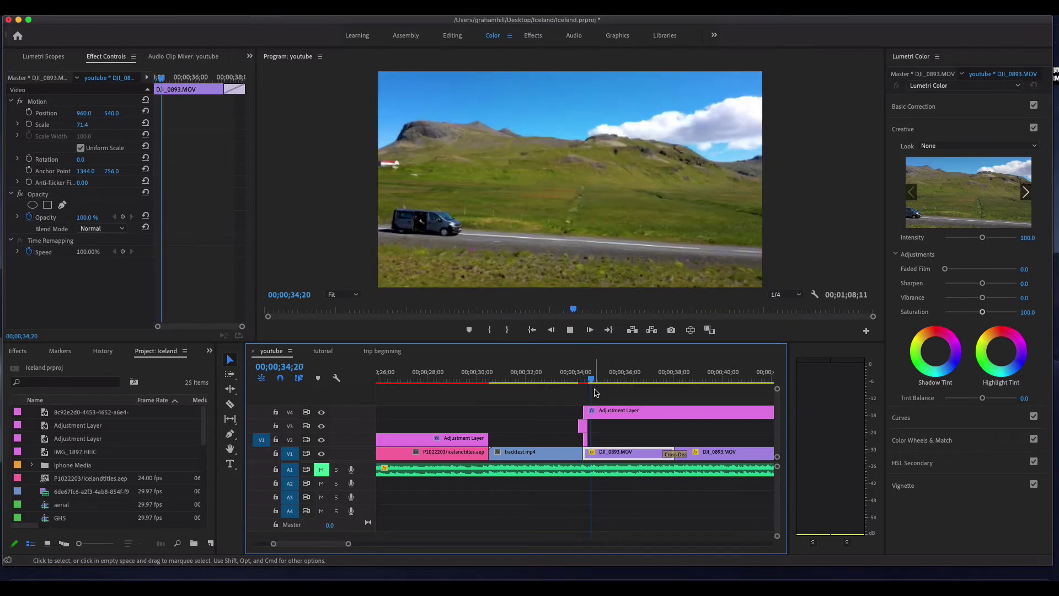
key("space")
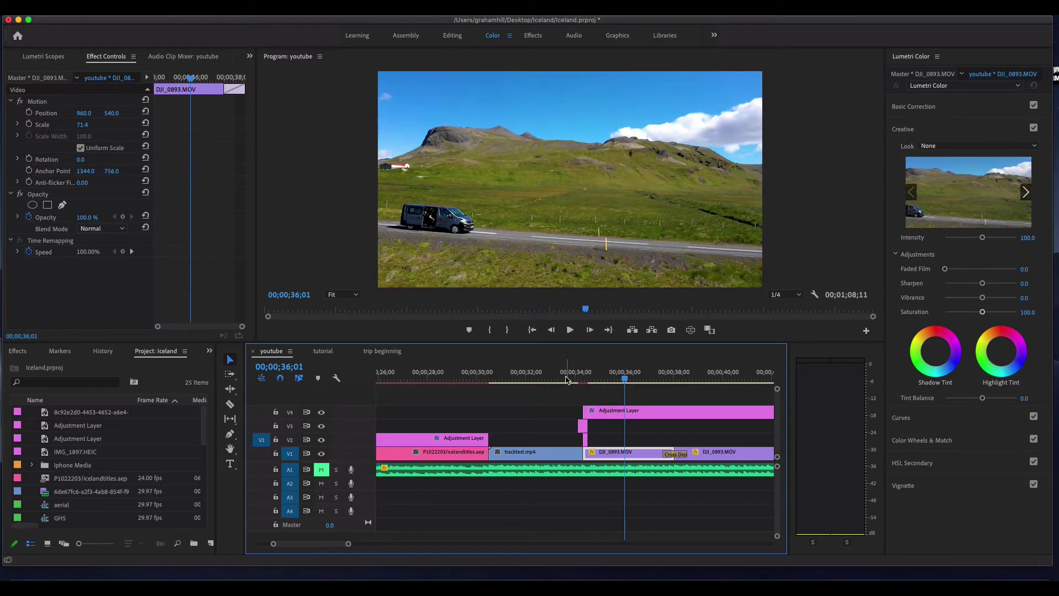
Step: Replay the cut once more, then park at 34;11 and zoom the timeline in
left_click(566, 380)
key("space")
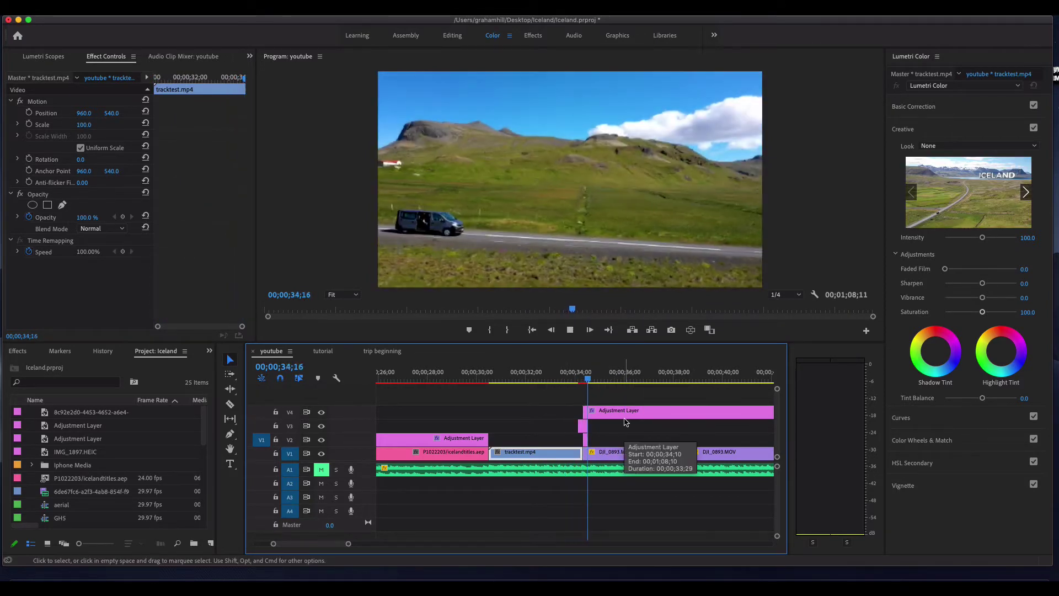
left_click(569, 377)
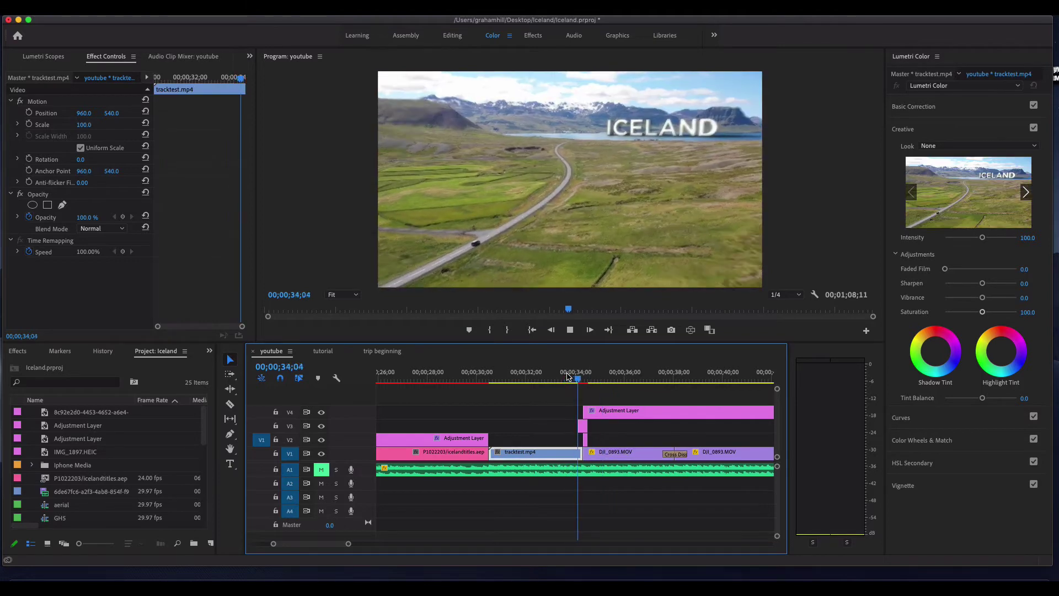
key("space")
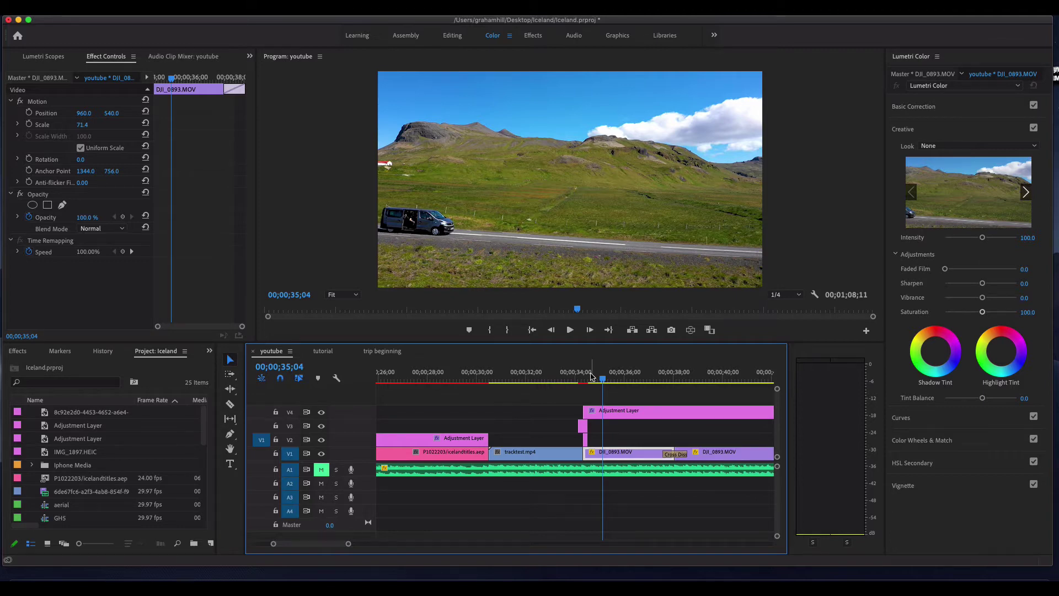
left_click(585, 377)
key("=")
key("=")
key("=")
key("=")
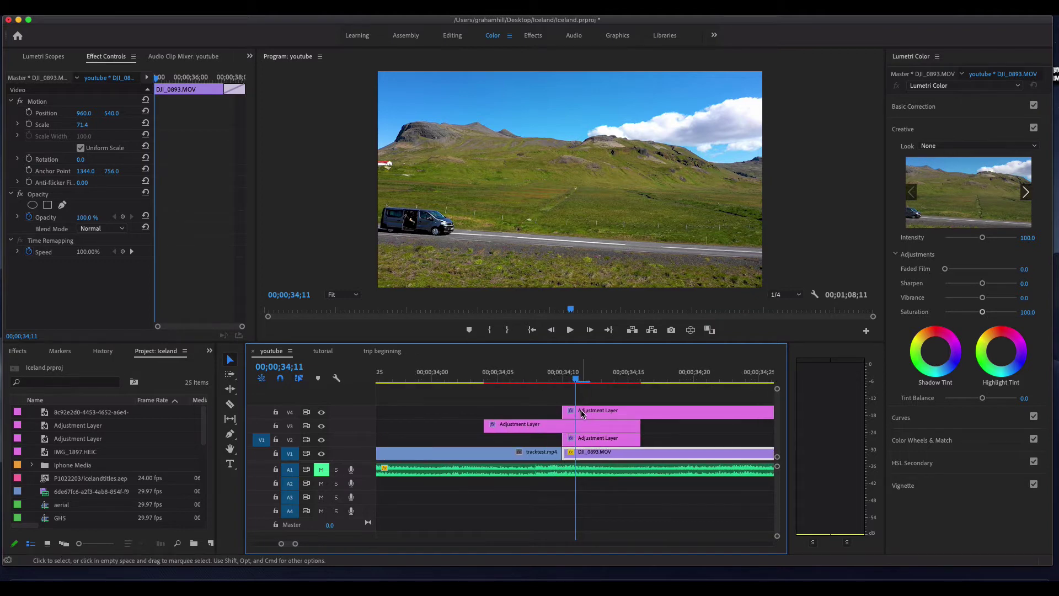
Step: Compare the frame with track V4 shown and hidden, leave it hidden, and select the V2 adjustment layer
left_click(321, 412)
left_click(322, 412)
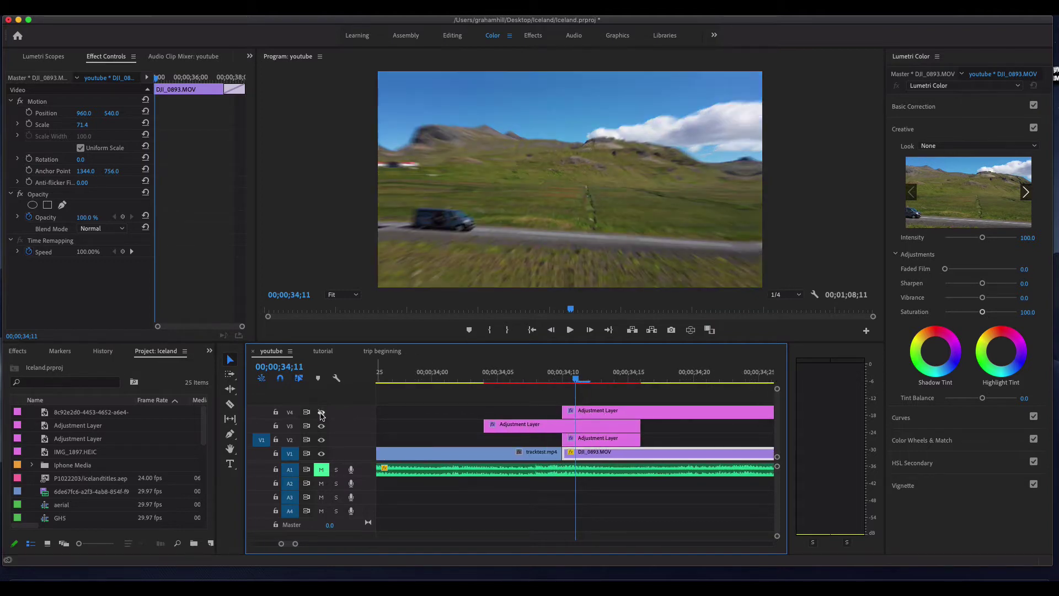
left_click(322, 412)
left_click(322, 414)
left_click(322, 414)
left_click(322, 413)
left_click(588, 439)
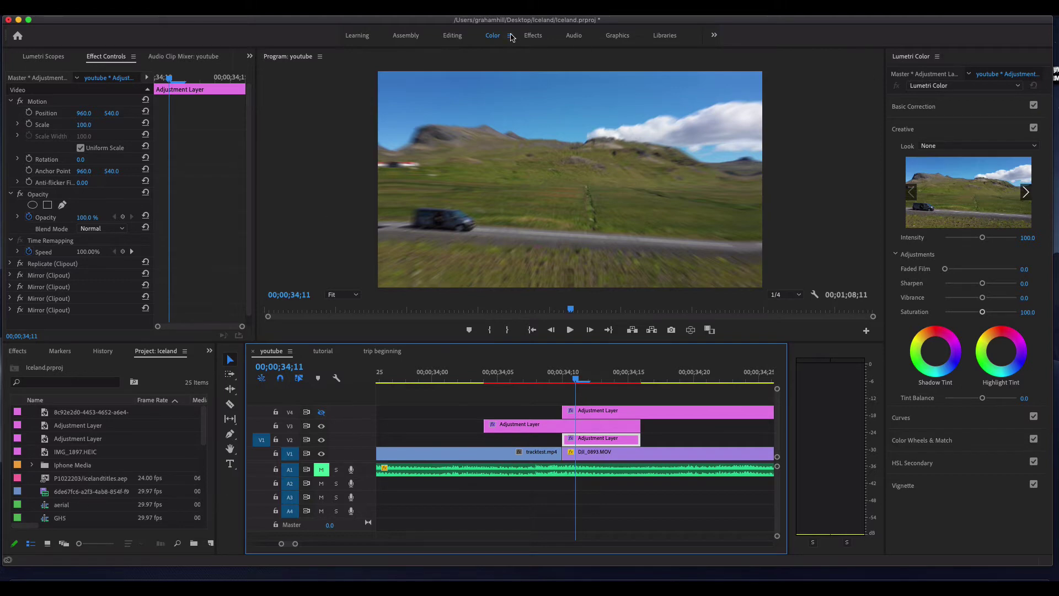
Step: Switch to the Effects workspace, search 'repl', and select the V2 adjustment layer
left_click(528, 36)
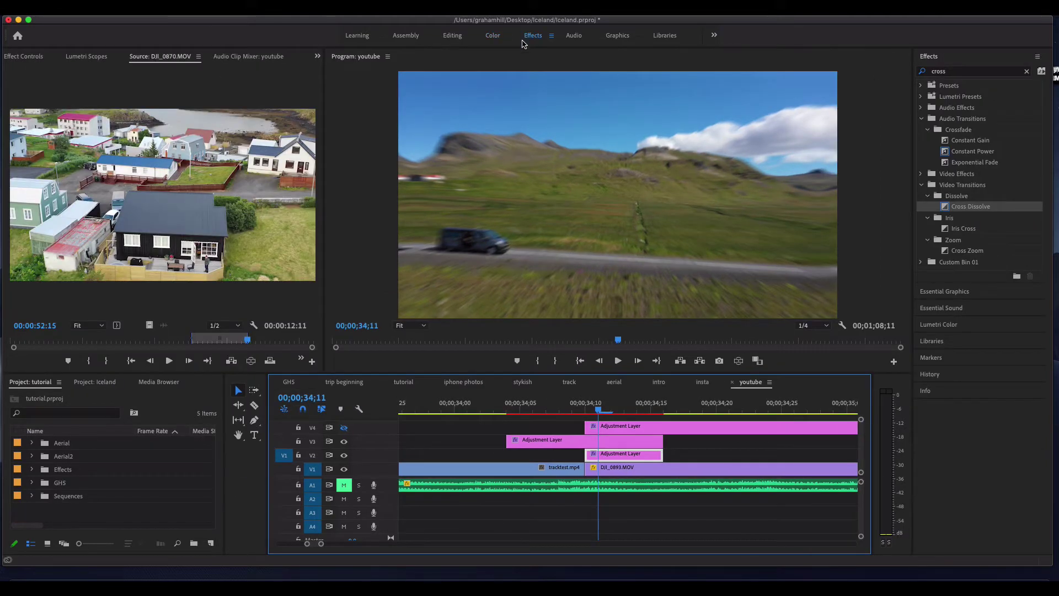
left_click(1025, 72)
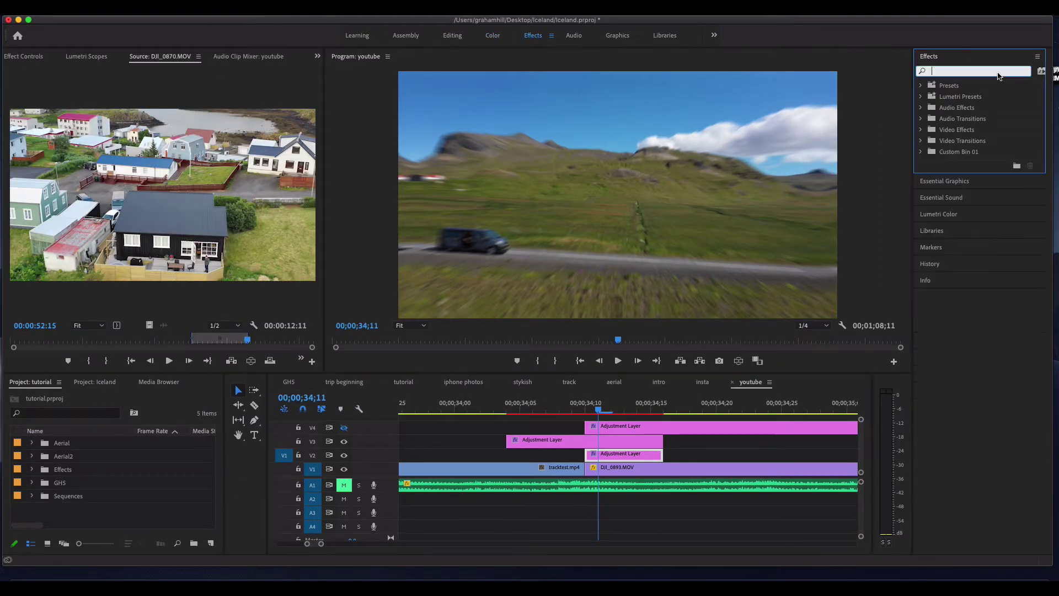
type("re")
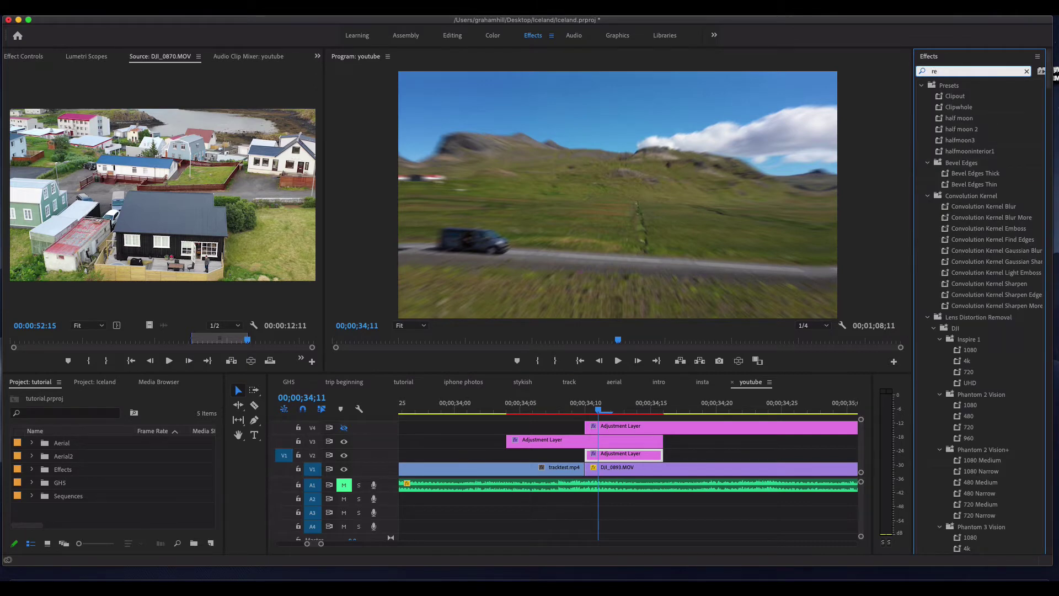
type("pli")
key("BackSpace")
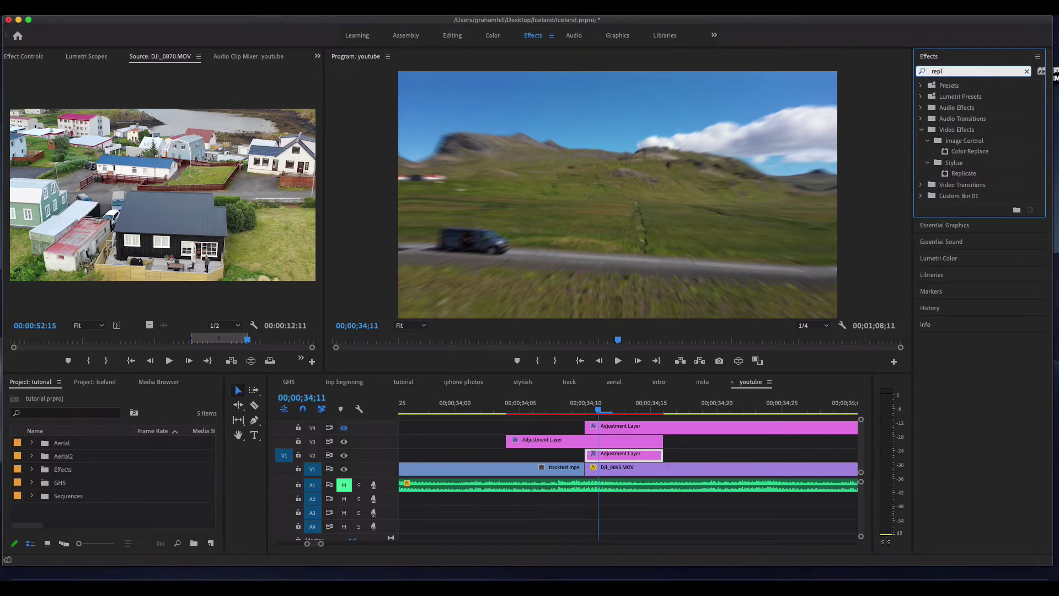
left_click_drag(962, 173, 609, 454)
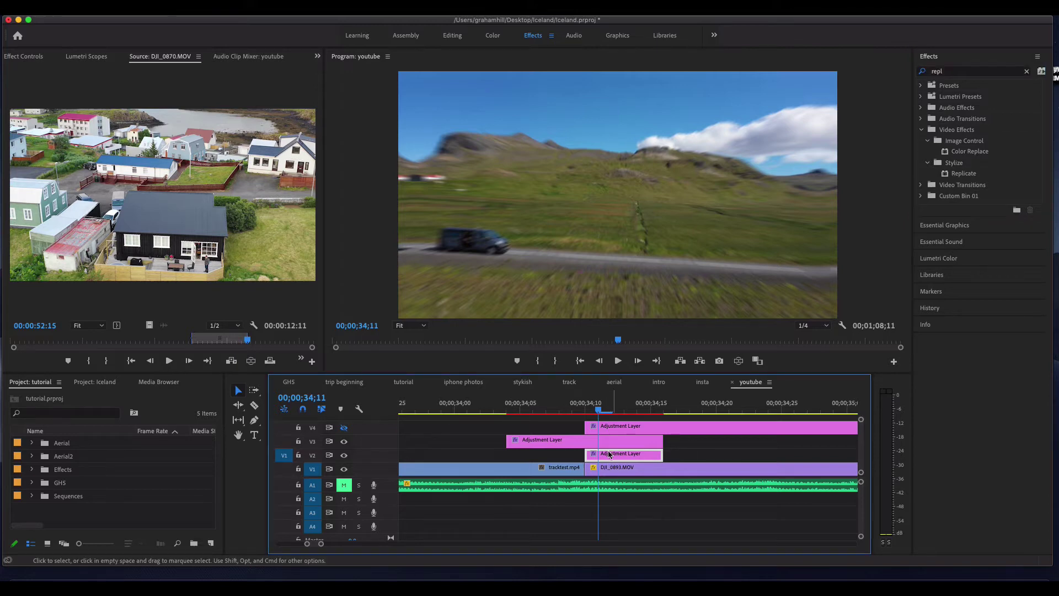
Step: Bypass all four Mirror effects in Effect Controls and check the frames at 34;13 and 34;12
left_click(16, 58)
left_click(20, 275)
left_click(20, 287)
left_click(20, 298)
left_click(20, 310)
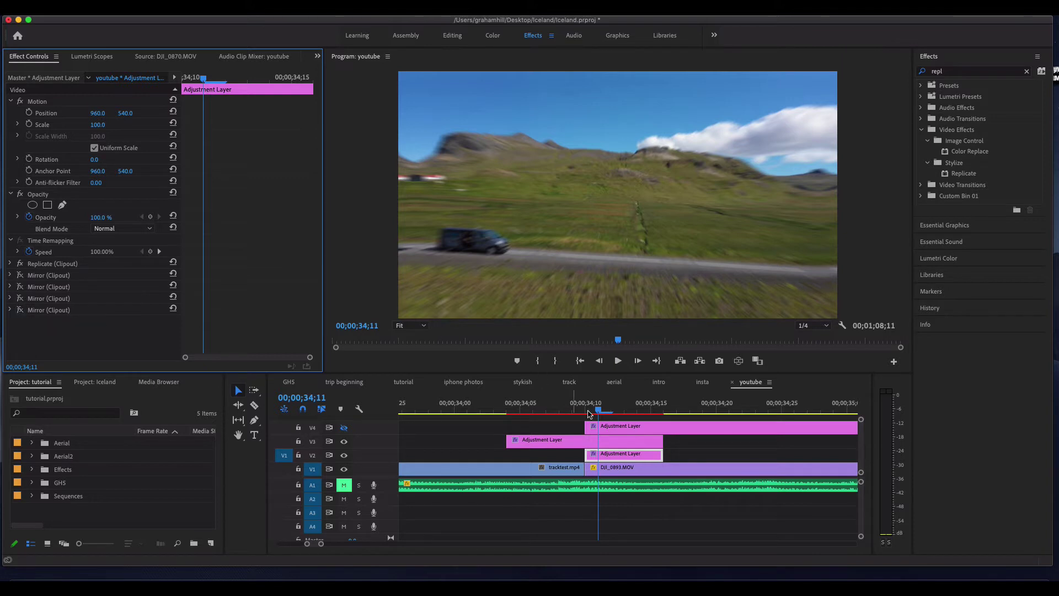
left_click(624, 411)
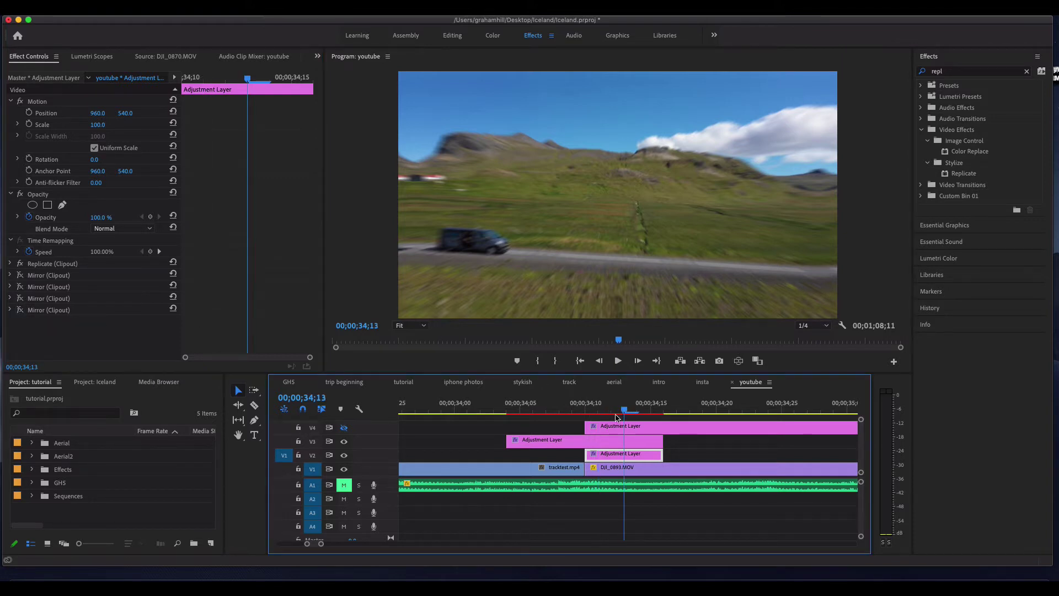
left_click(614, 411)
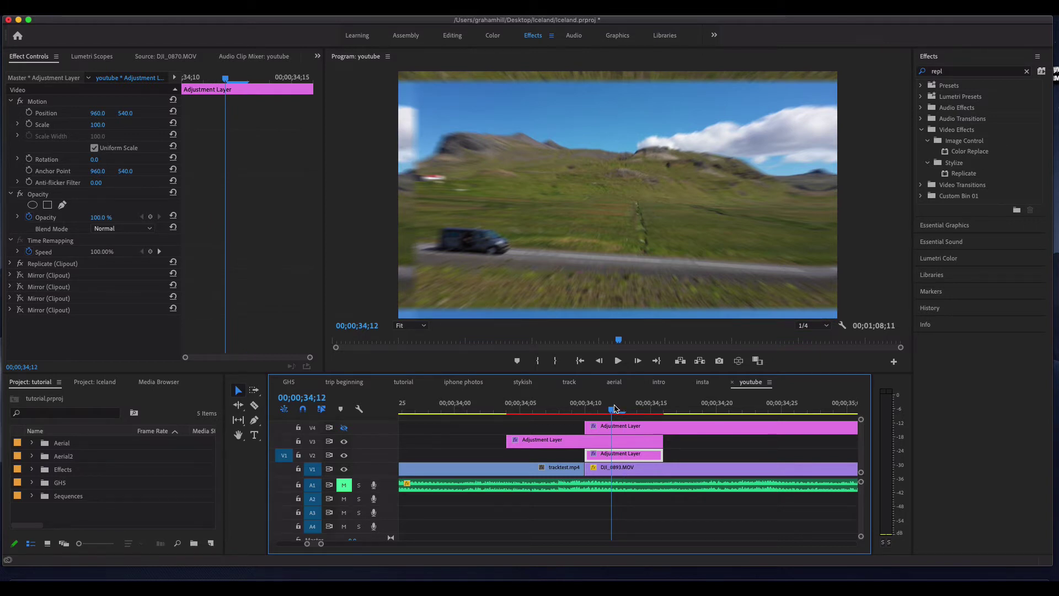
Step: Expand Replicate (Count 3), go to 34;10, and hide track V3 to see the grid
left_click(11, 264)
left_click(11, 264)
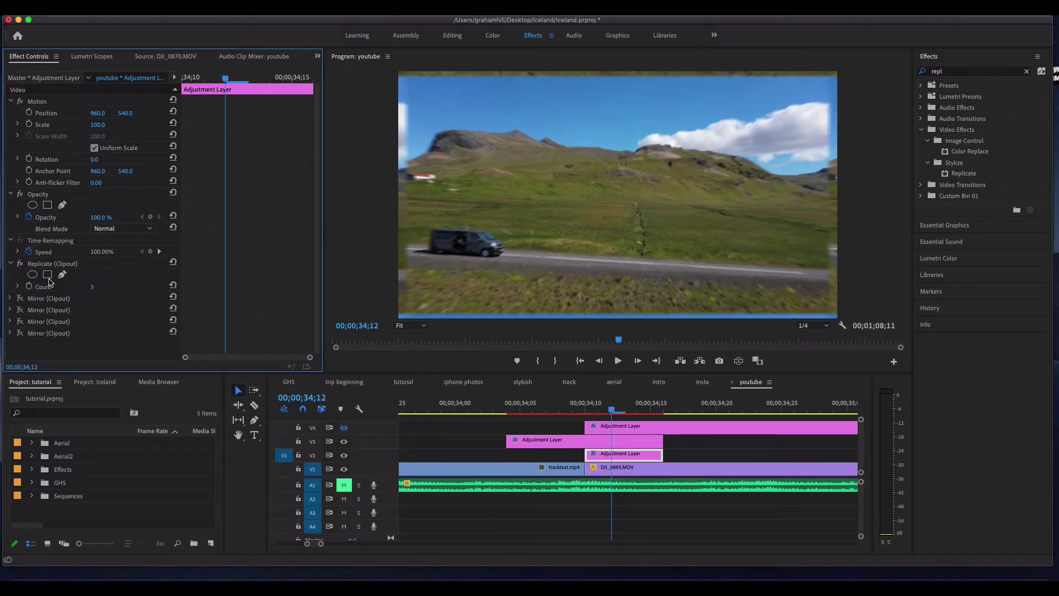
left_click(587, 410)
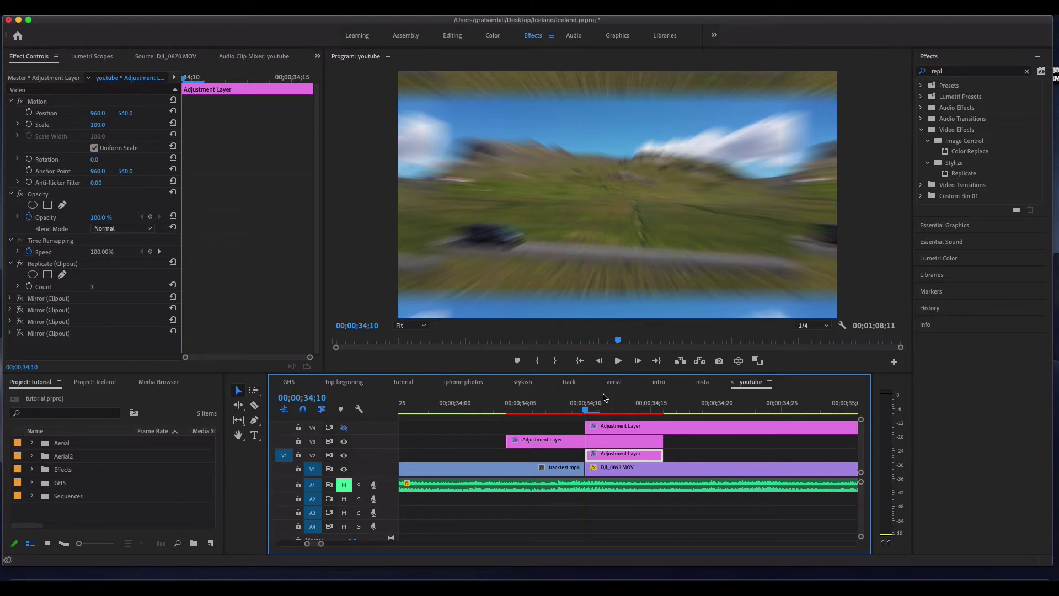
left_click(344, 441)
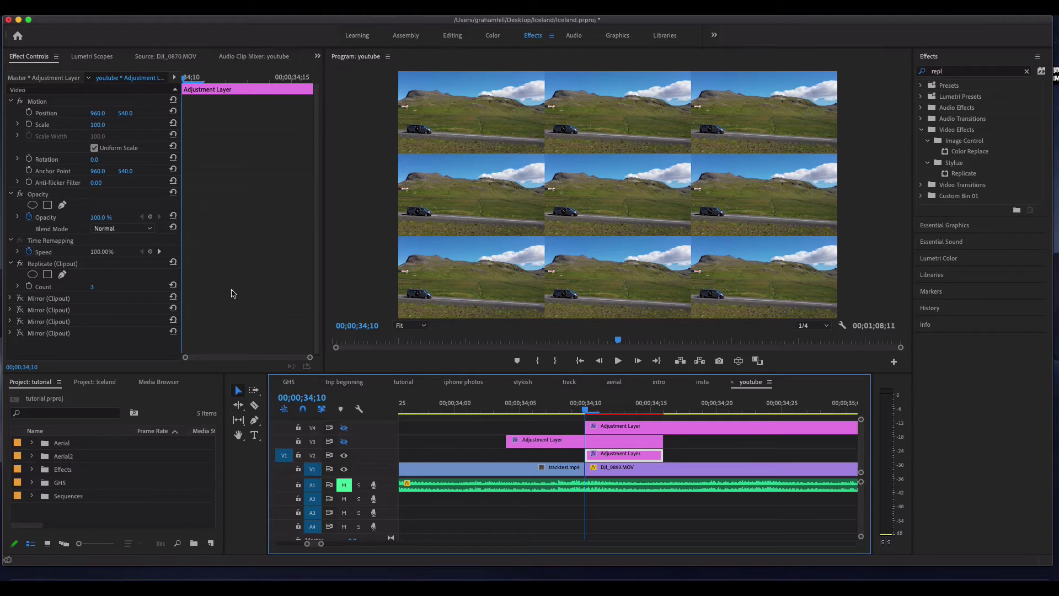
scroll(319, 225, "down", 1)
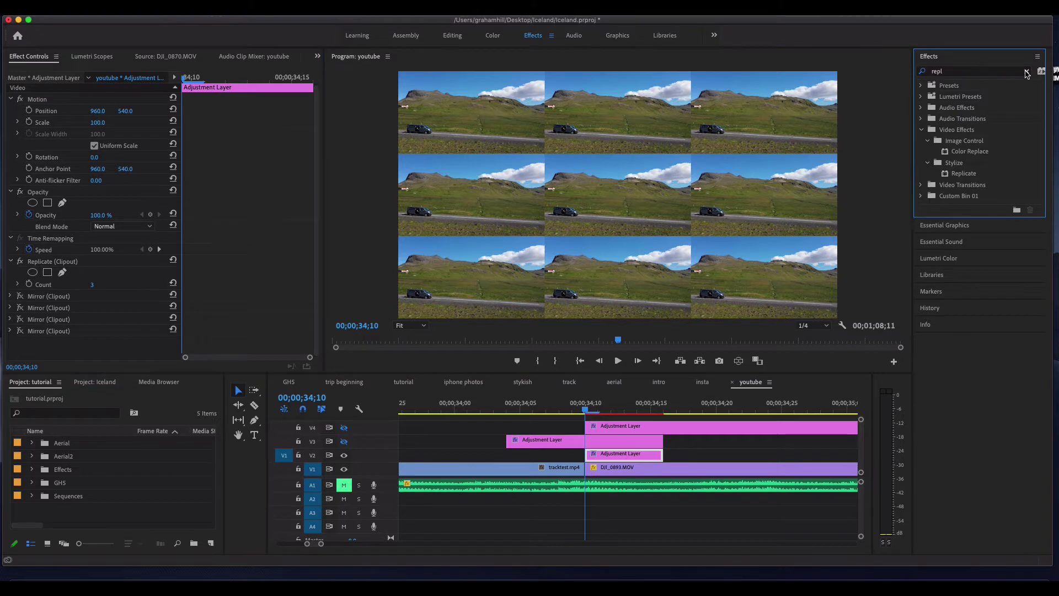
left_click(1027, 71)
Step: Search 'mir', keep Replicate Count at 3, and re-enable the first Mirror (Clipout) effect
type("mirror")
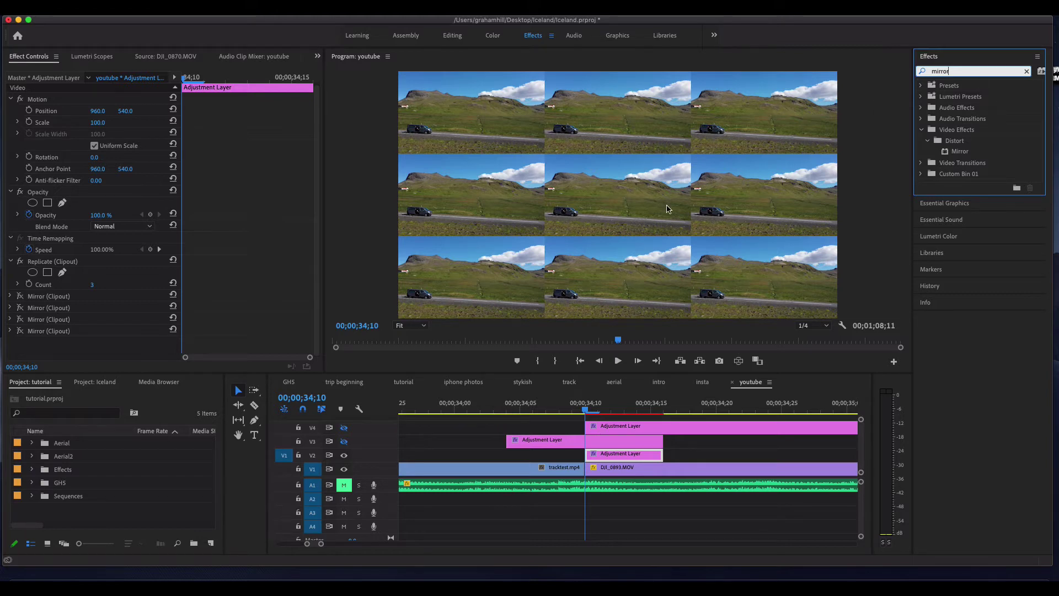
left_click(95, 286)
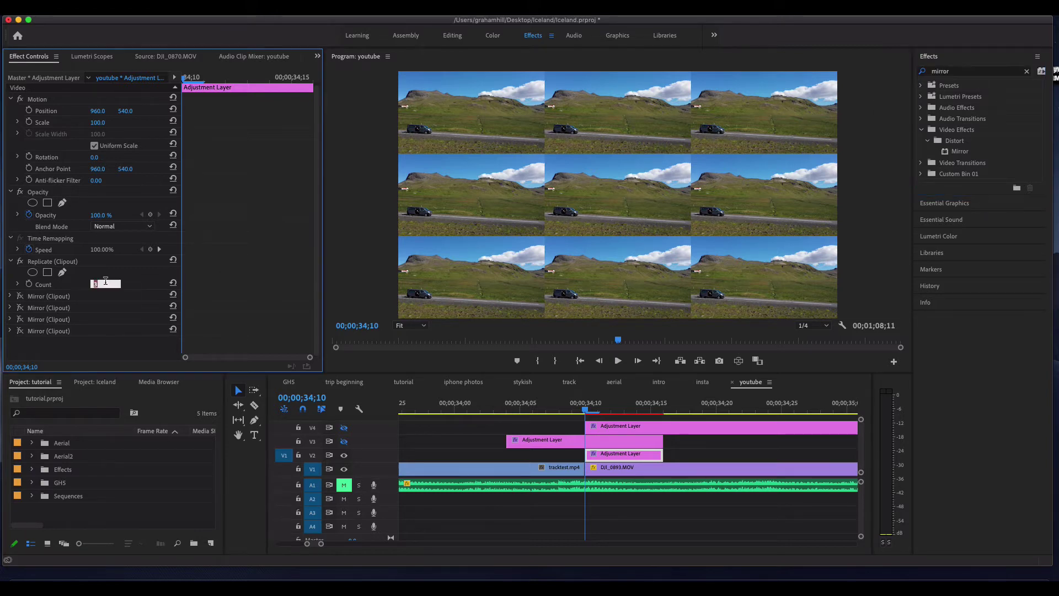
left_click(106, 341)
left_click(10, 297)
left_click(20, 297)
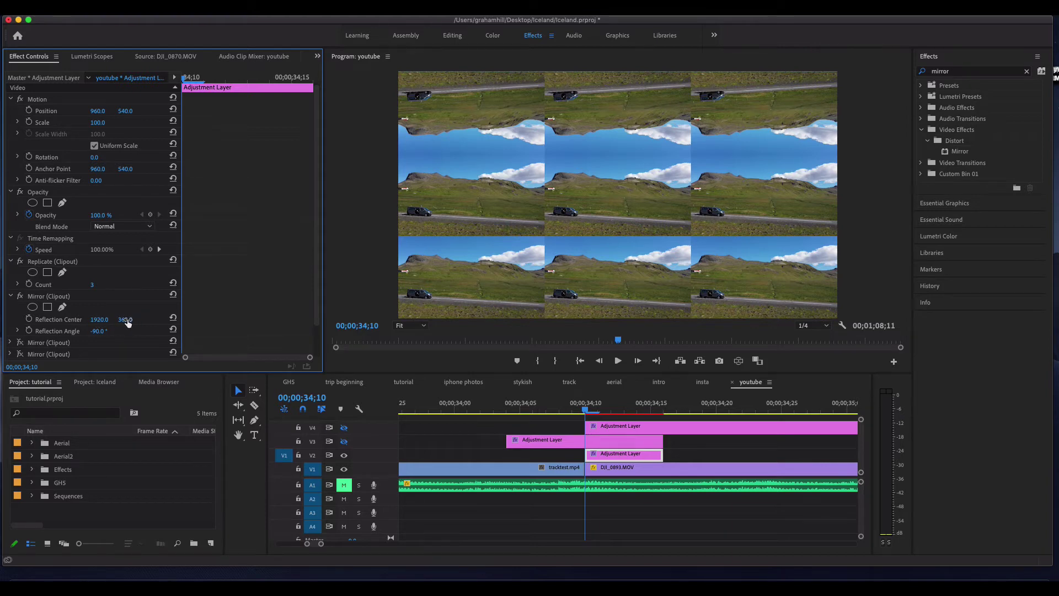
left_click(174, 3)
left_click(194, 24)
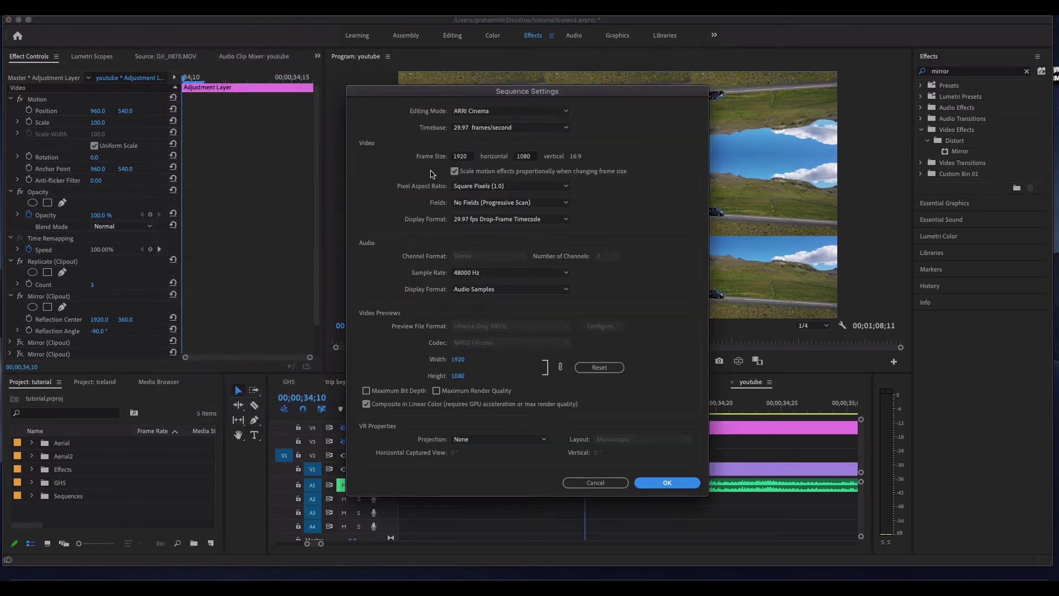
left_click(586, 483)
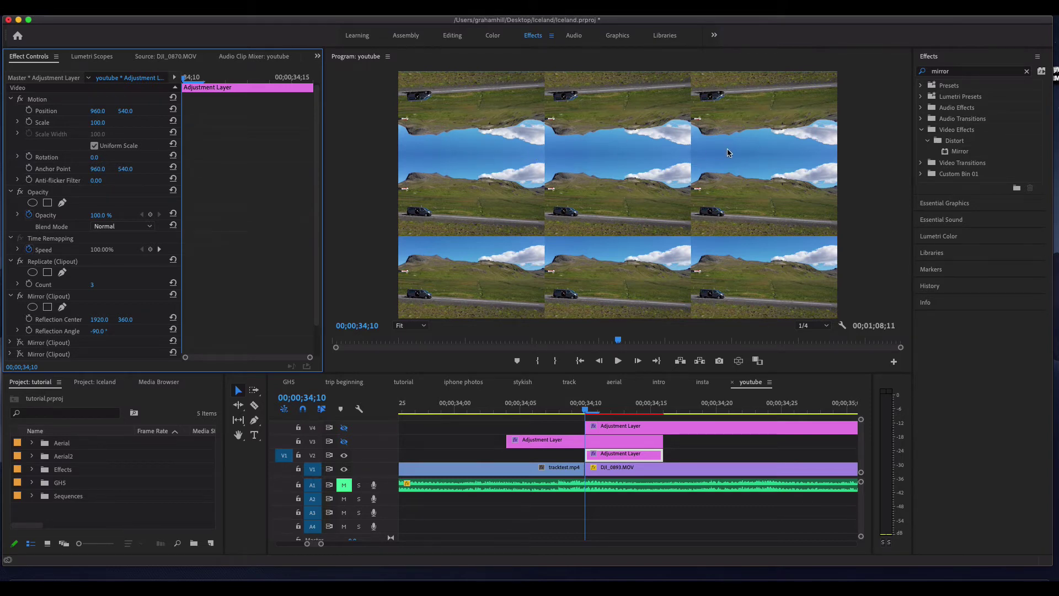
Step: Re-enable the second Mirror (1920, 718 at 90°) and turn on the third Mirror (640, 540 at 180°)
scroll(312, 193, "down", 3)
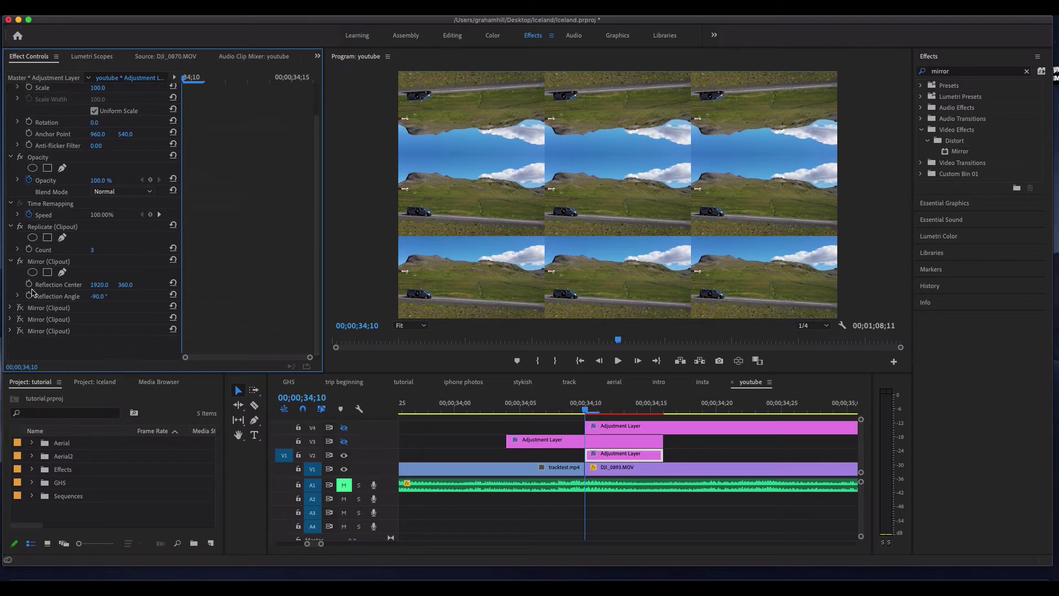
left_click(14, 309)
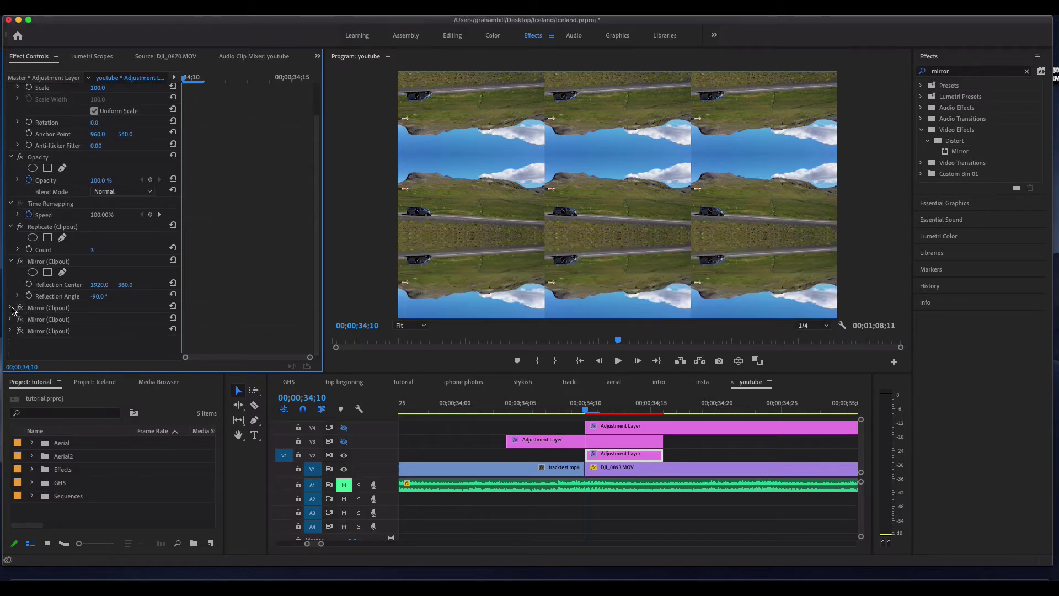
left_click(11, 308)
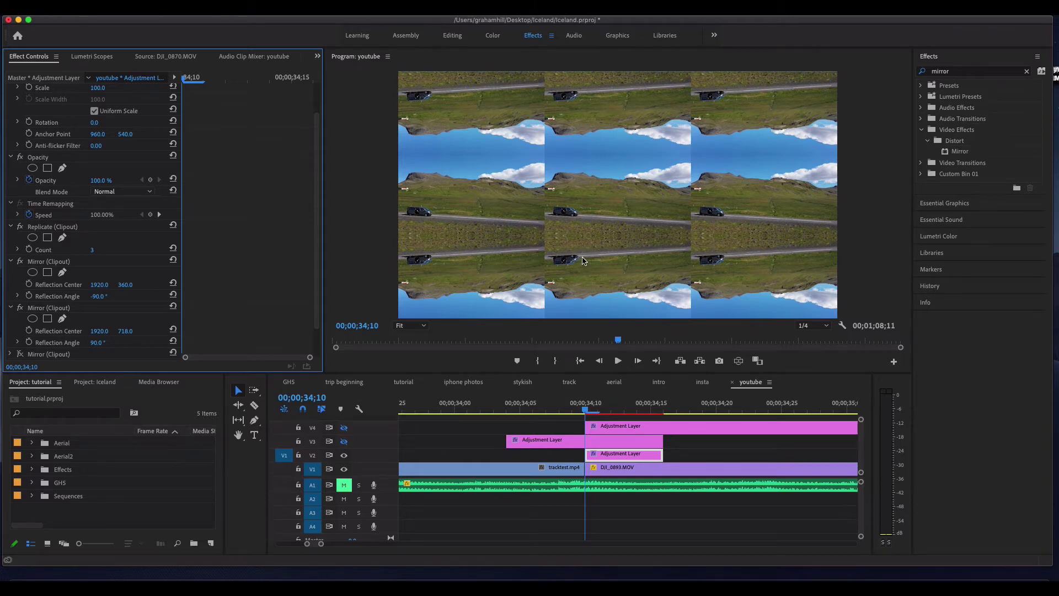
scroll(248, 287, "down", 2)
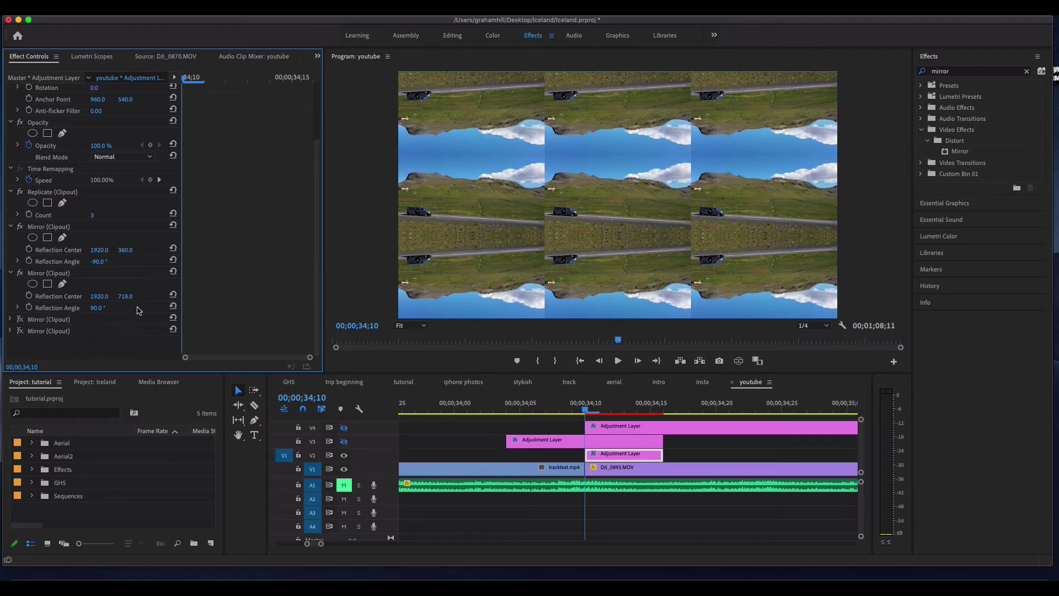
left_click(10, 320)
left_click(19, 320)
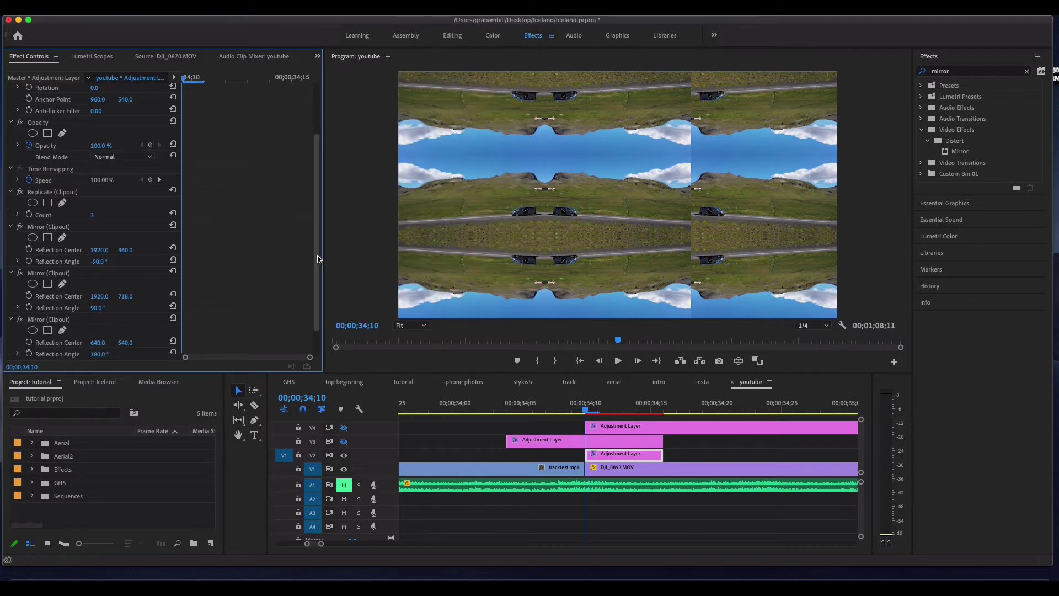
scroll(314, 288, "down", 2)
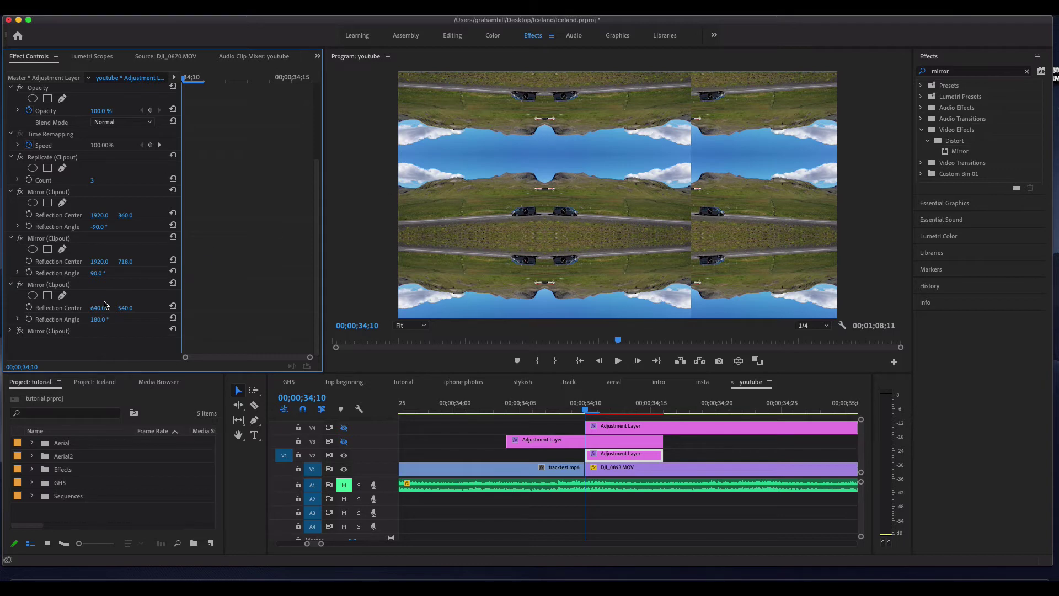
Step: Set the third Mirror's Reflection Center X to 640 and turn on the fourth Mirror
left_click_drag(98, 307, 96, 307)
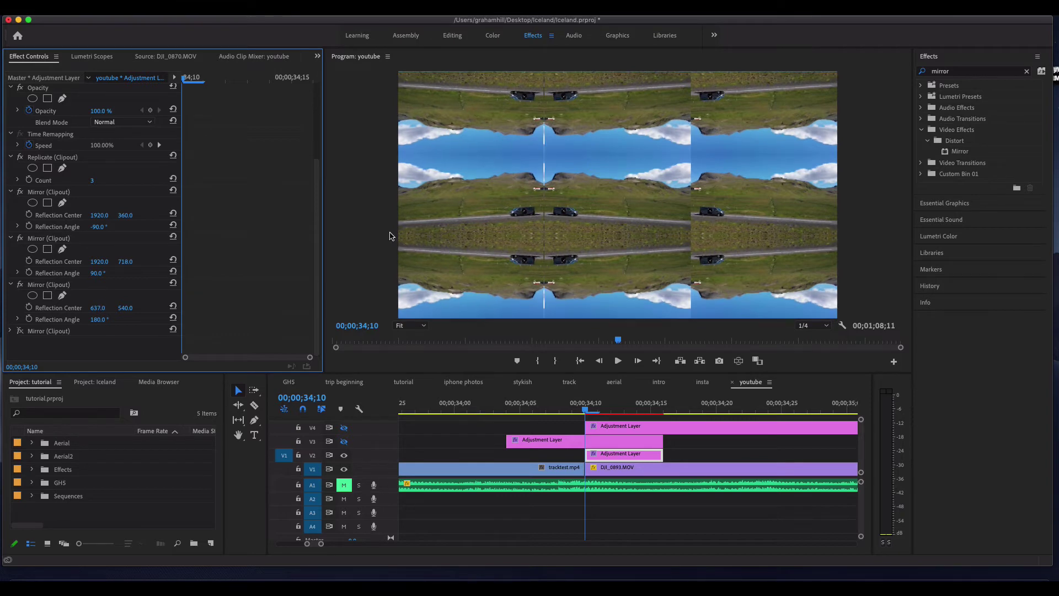
left_click(100, 308)
type("640")
key("Return")
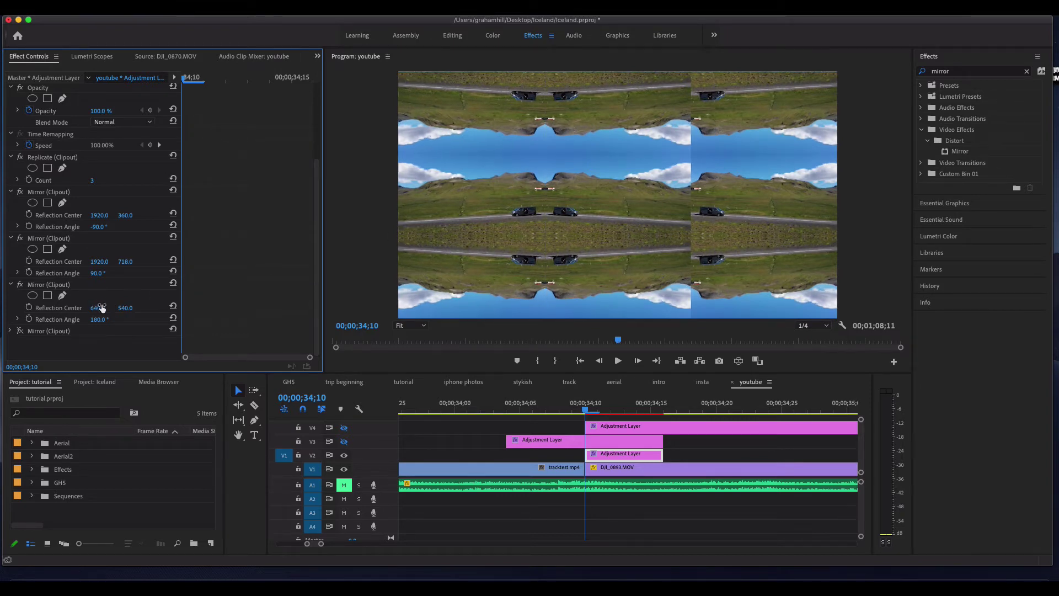
left_click(10, 331)
scroll(14, 331, "down", 2)
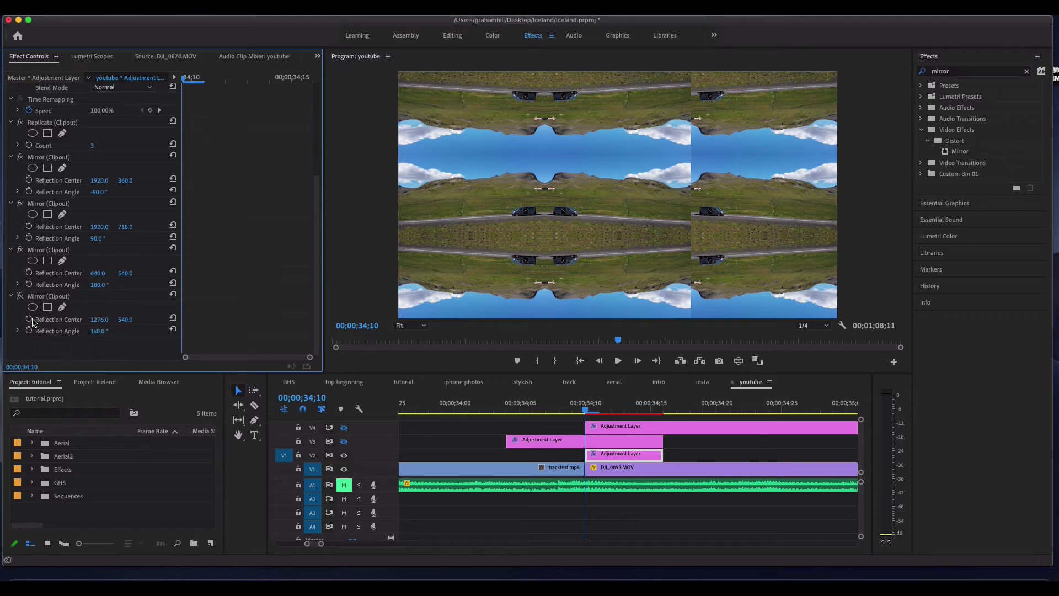
left_click(20, 296)
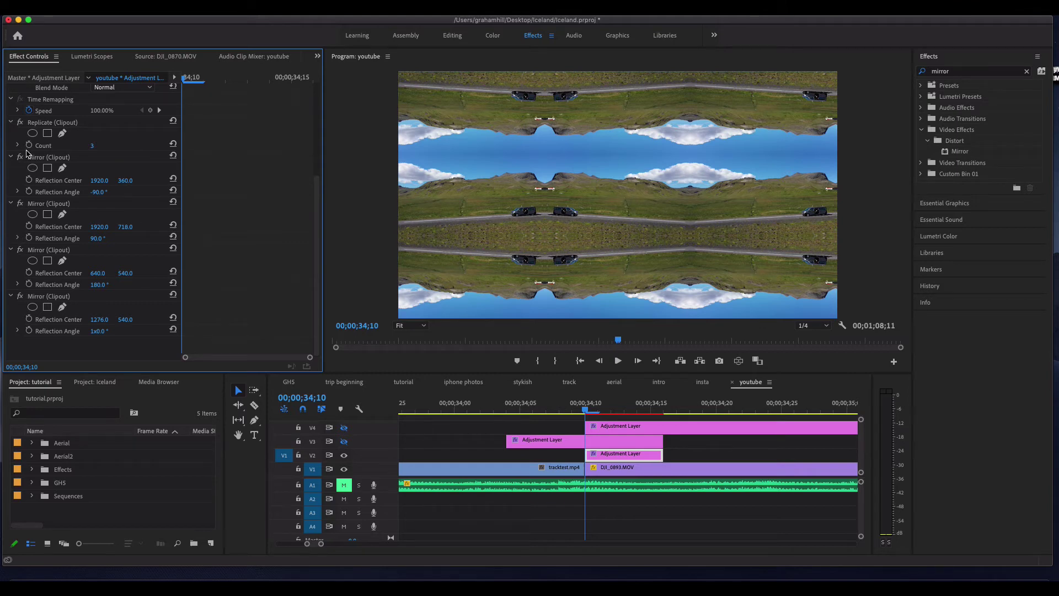
Step: Switch all four Mirrors off and back on to compare against the plain grid
left_click(20, 297)
left_click(19, 250)
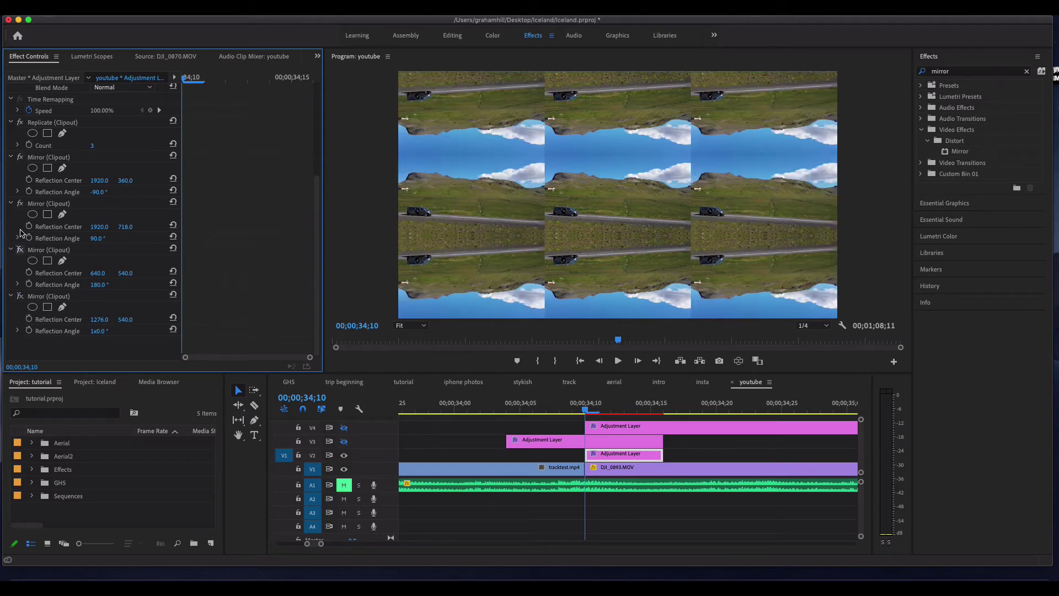
left_click(19, 204)
left_click(20, 157)
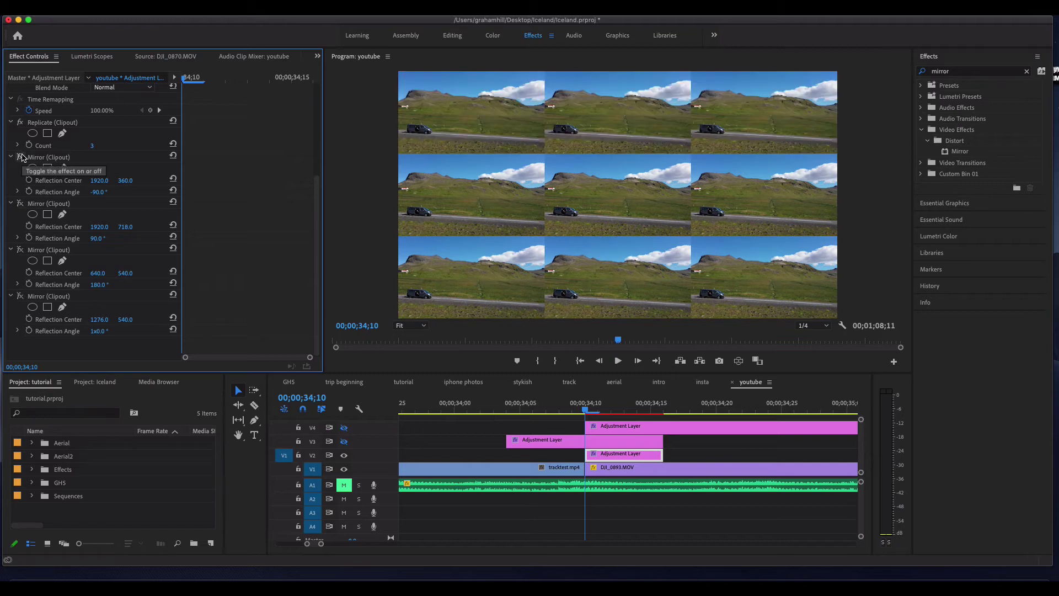
left_click(21, 158)
left_click(20, 203)
left_click(20, 250)
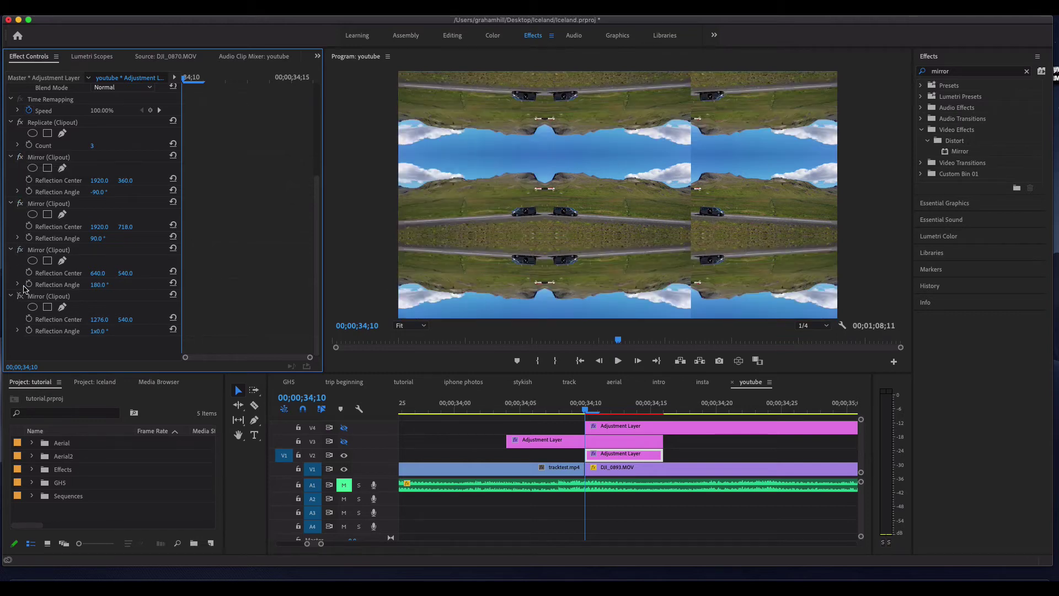
left_click(20, 297)
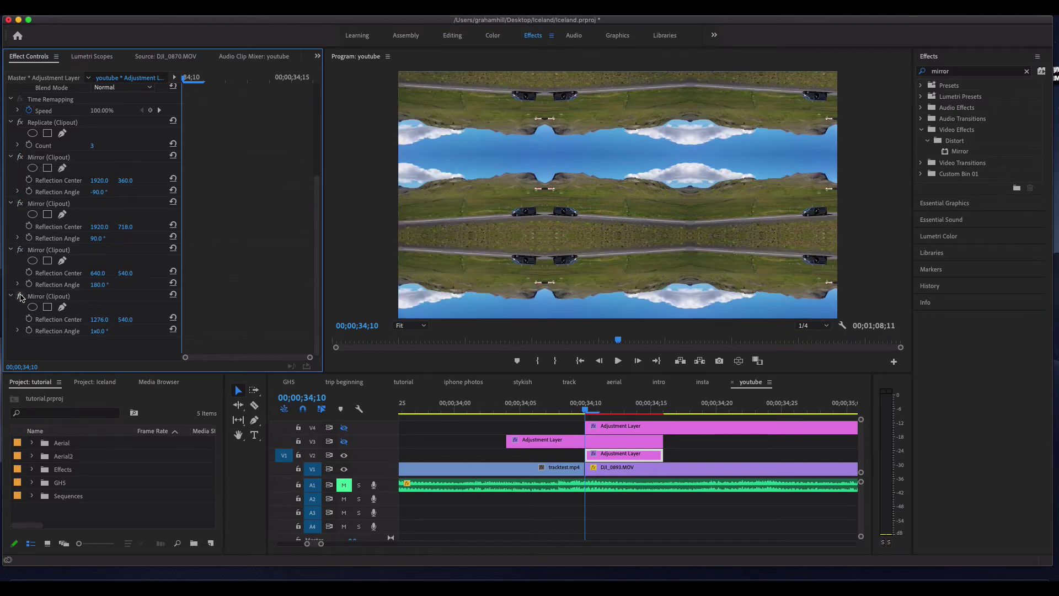
Step: Collapse the Replicate and all four Mirror effects in Effect Controls
left_click(10, 123)
left_click(10, 158)
left_click(11, 204)
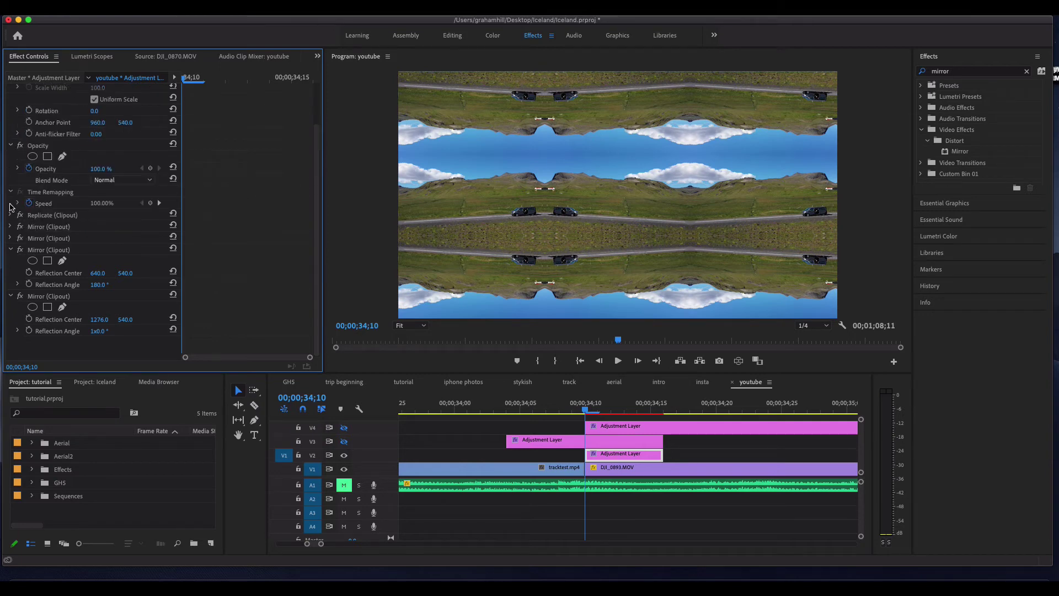
left_click(11, 251)
left_click(13, 297)
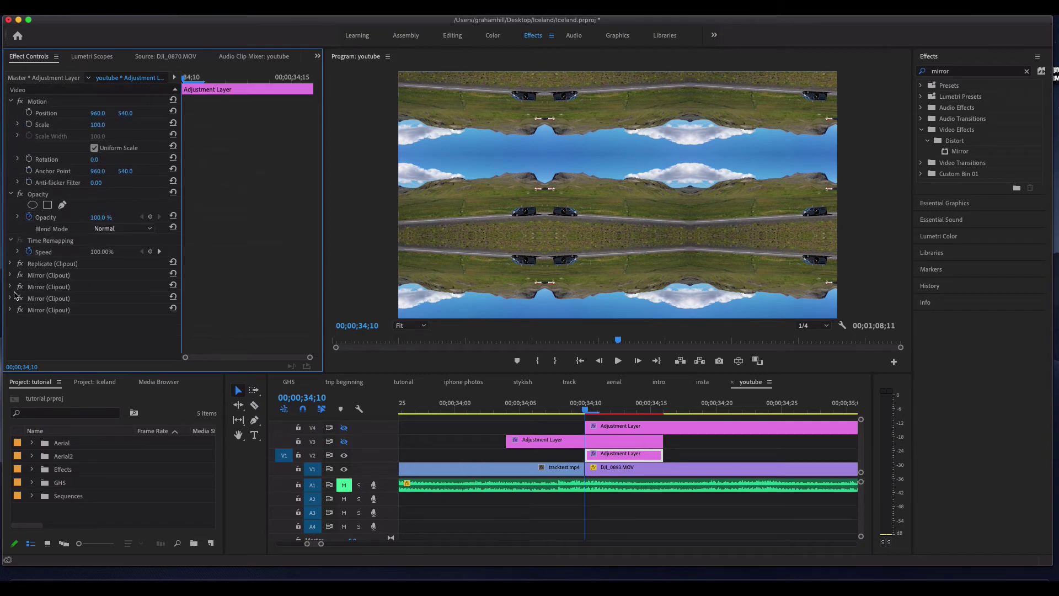
left_click(597, 455)
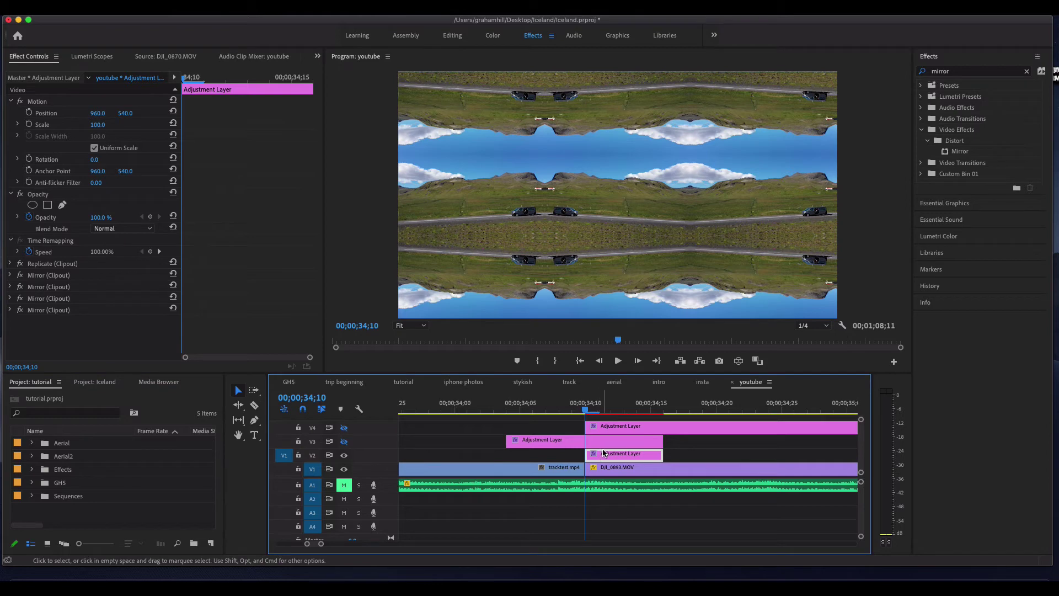
Step: Select the V3 adjustment layer, hide the mirroring track, and scrub through the zoom transition
left_click(610, 441)
mouse_move(504, 439)
left_mouse_down()
mouse_move(585, 440)
mouse_move(506, 440)
left_mouse_up()
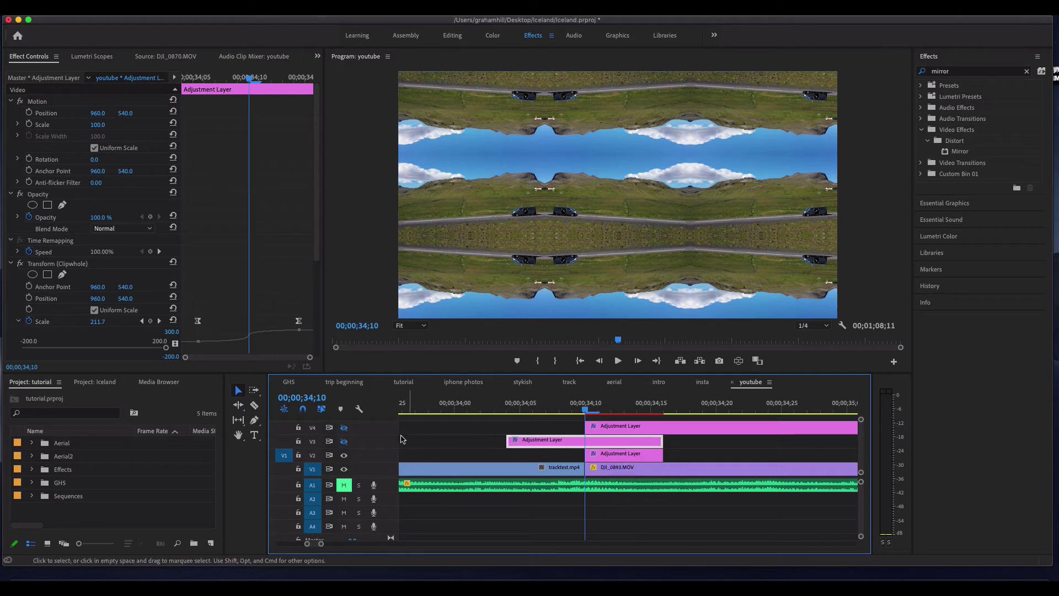
left_click(344, 442)
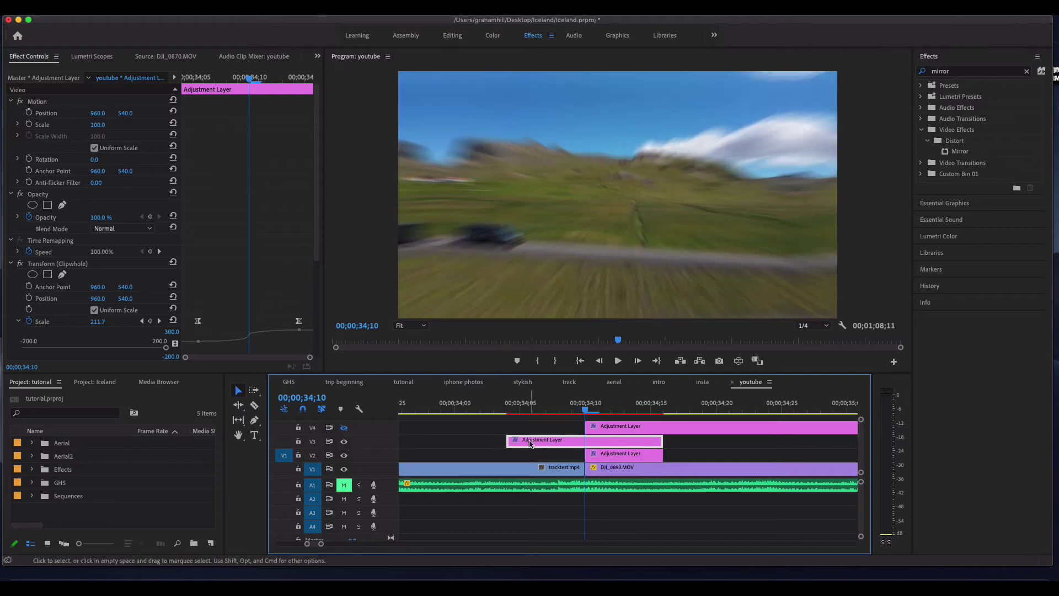
left_click_drag(584, 411, 559, 412)
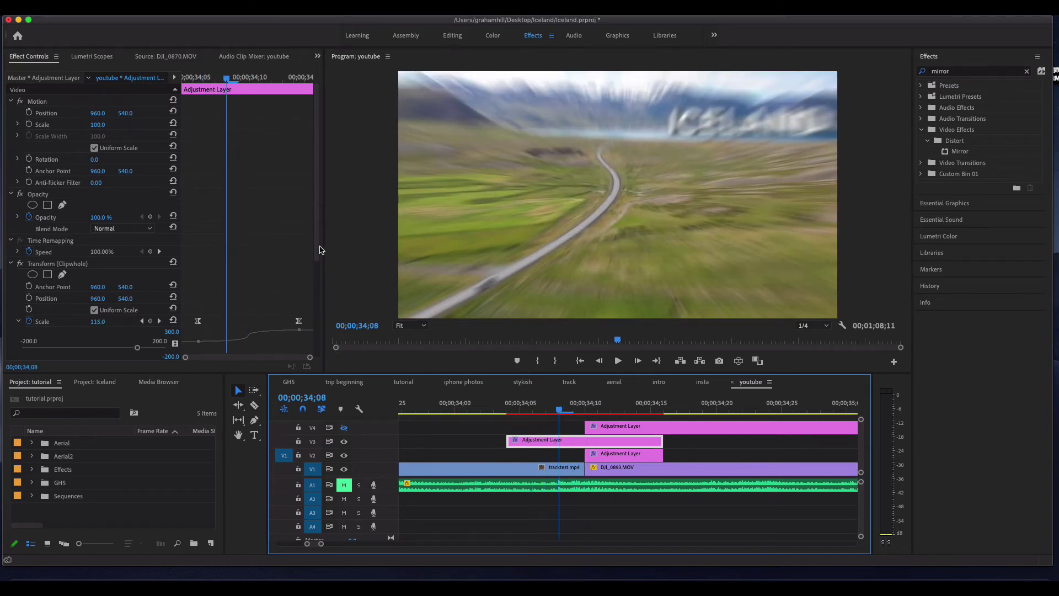
scroll(265, 237, "down", 3)
left_click(39, 202)
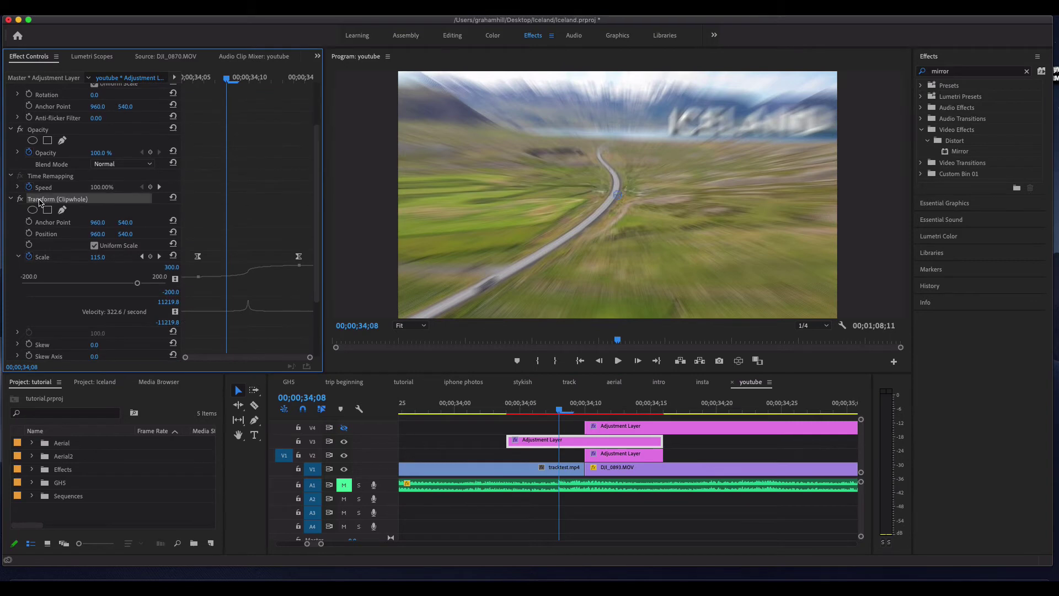
Step: Search Effects for 'transf', then scrub Transform Scale from 100 at 34;05 to about 300
left_click(1027, 72)
left_click(985, 72)
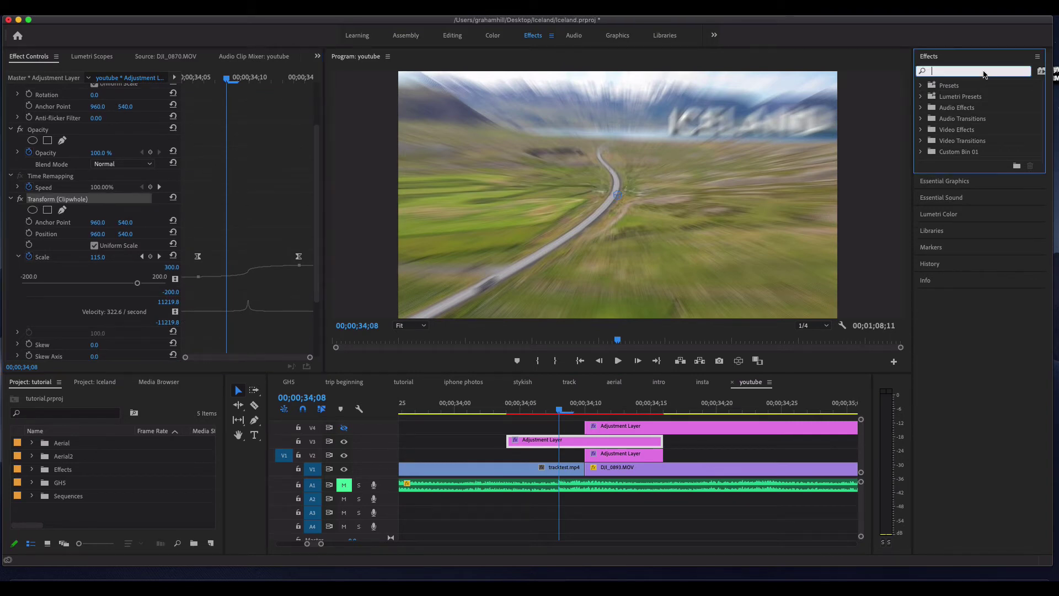
type("transform")
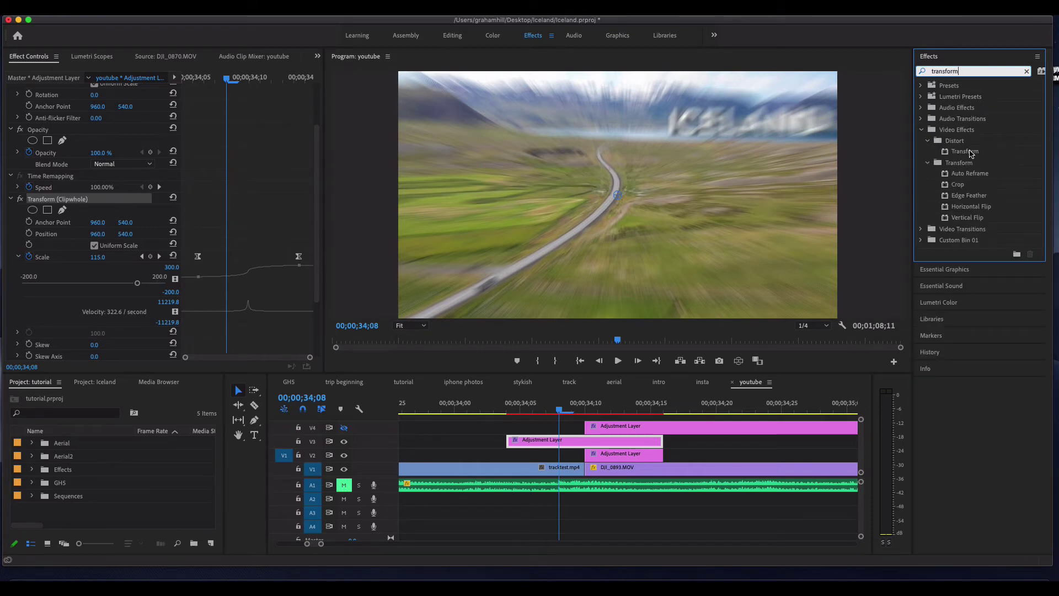
left_click(1027, 71)
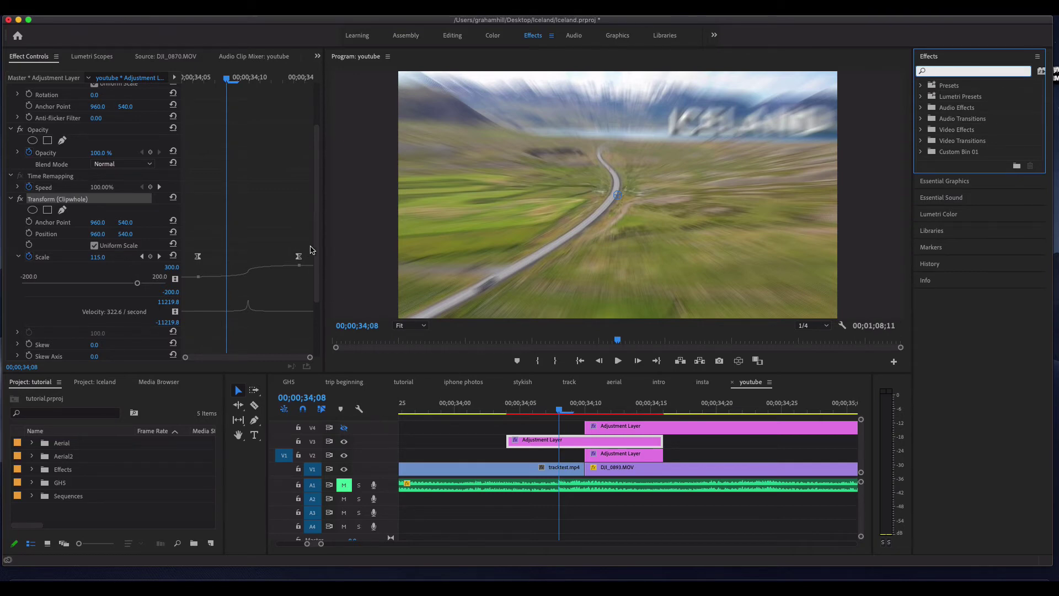
left_click_drag(316, 248, 317, 283)
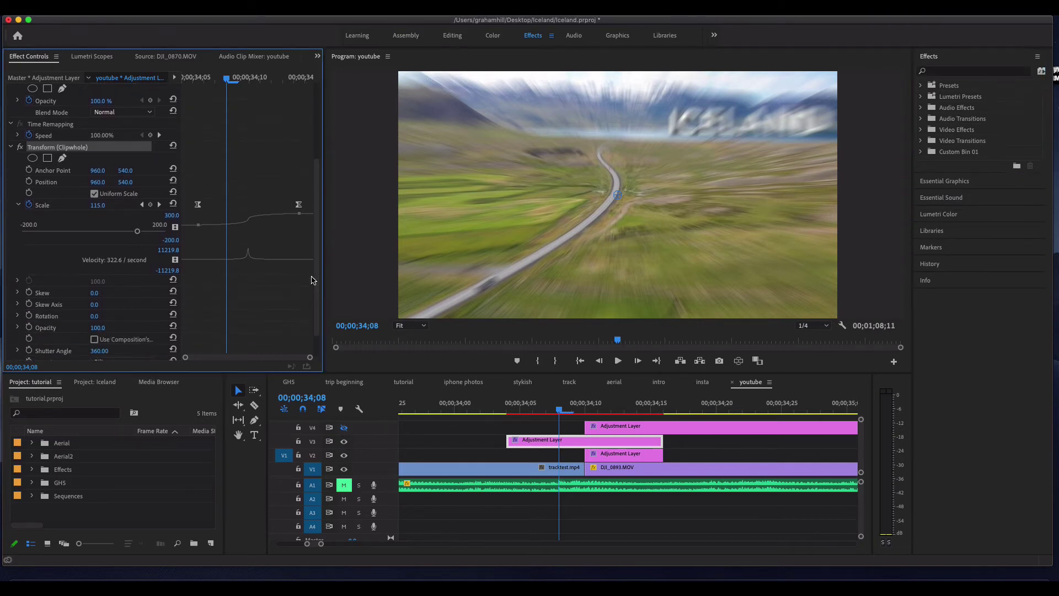
left_click(17, 205)
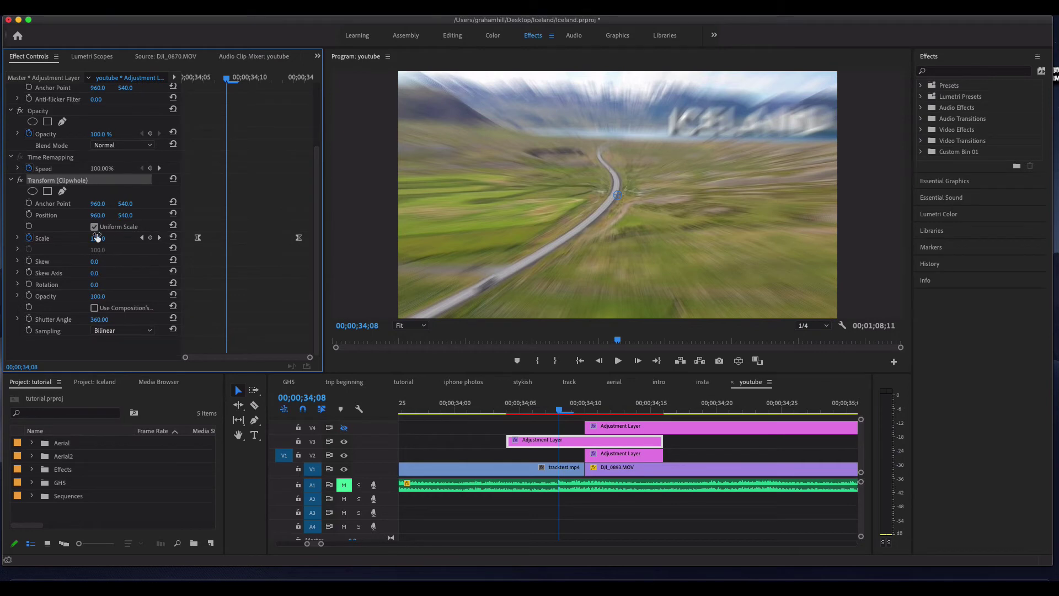
left_click(201, 80)
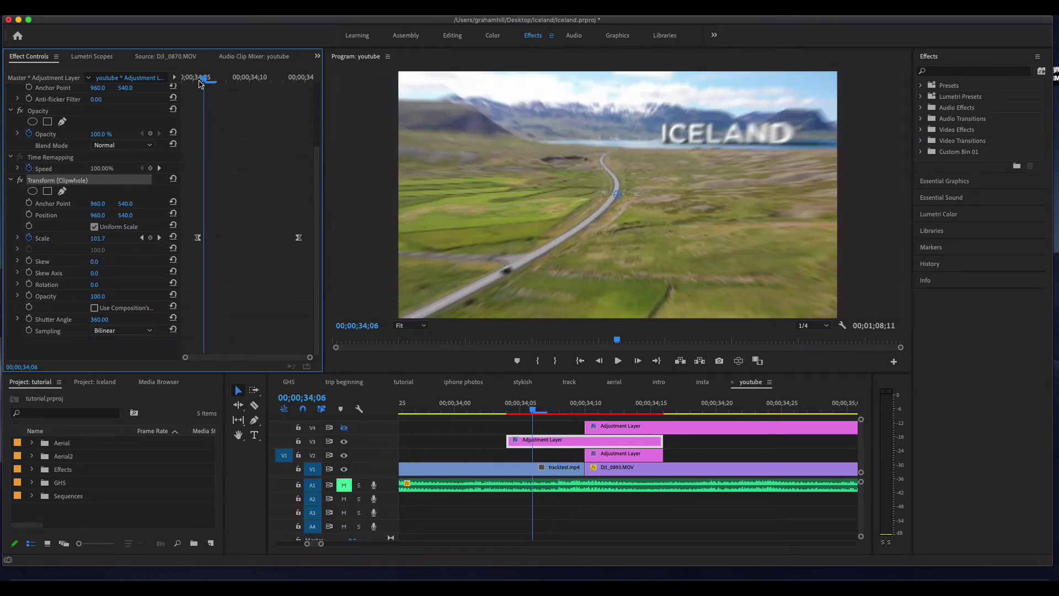
left_click(192, 84)
left_click_drag(192, 85, 298, 88)
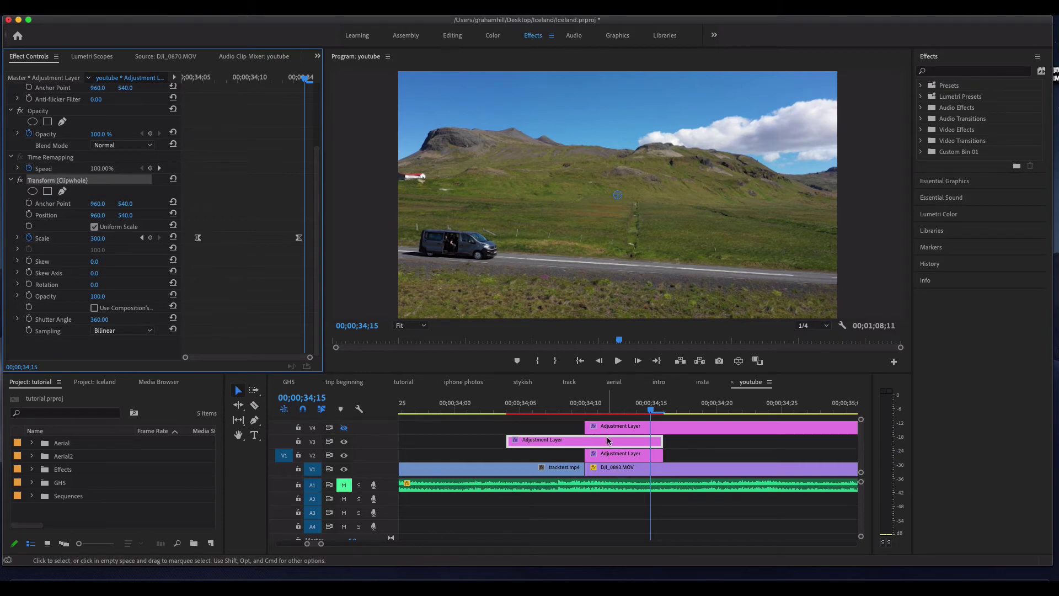
Step: Scrub from 34;10 past the transition into DJI_0893.MOV and back to its blurred middle
left_click(586, 408)
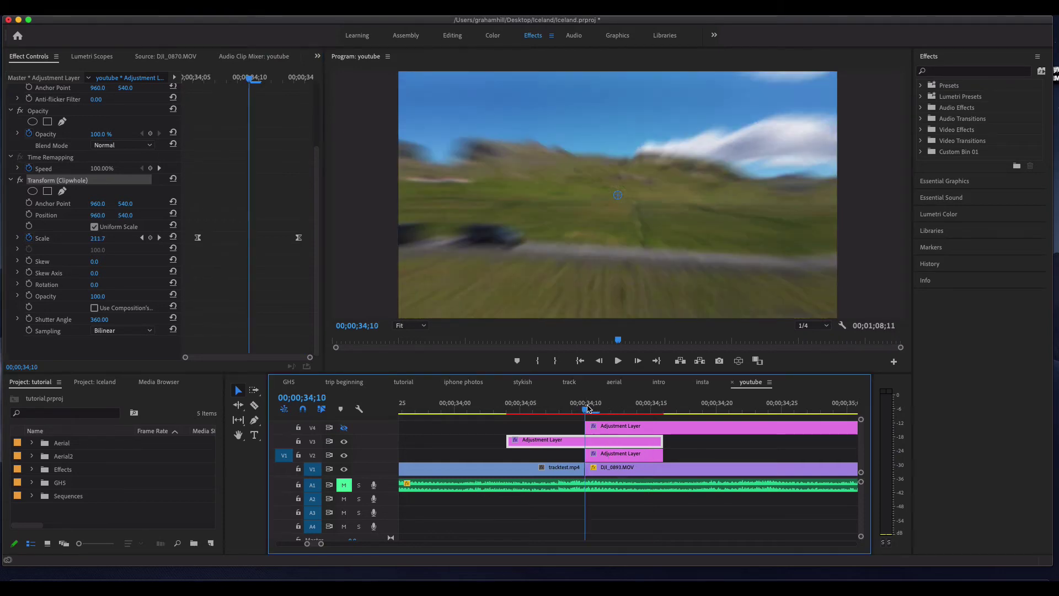
left_click_drag(593, 409, 660, 415)
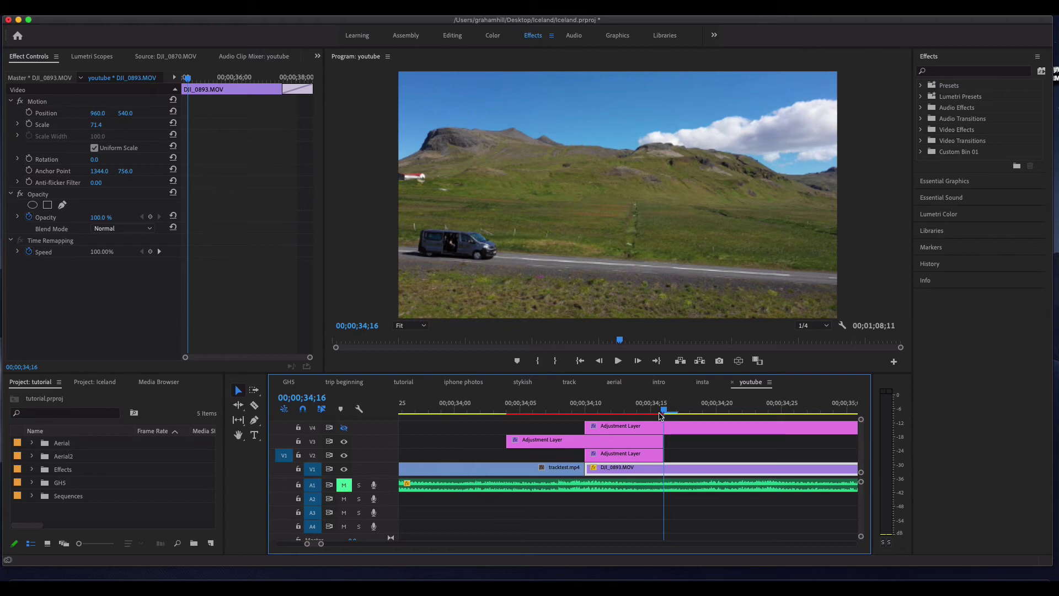
left_click_drag(661, 415, 559, 409)
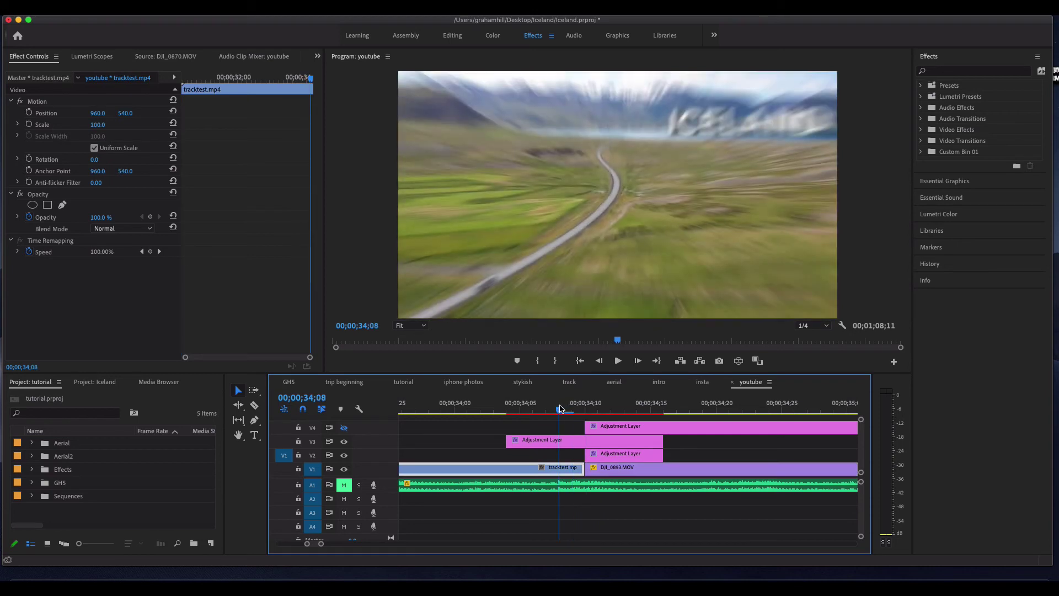
Step: Expand the V3 layer's Transform (Clipwhole) Scale value and speed graphs, fitted to their range
left_click(551, 439)
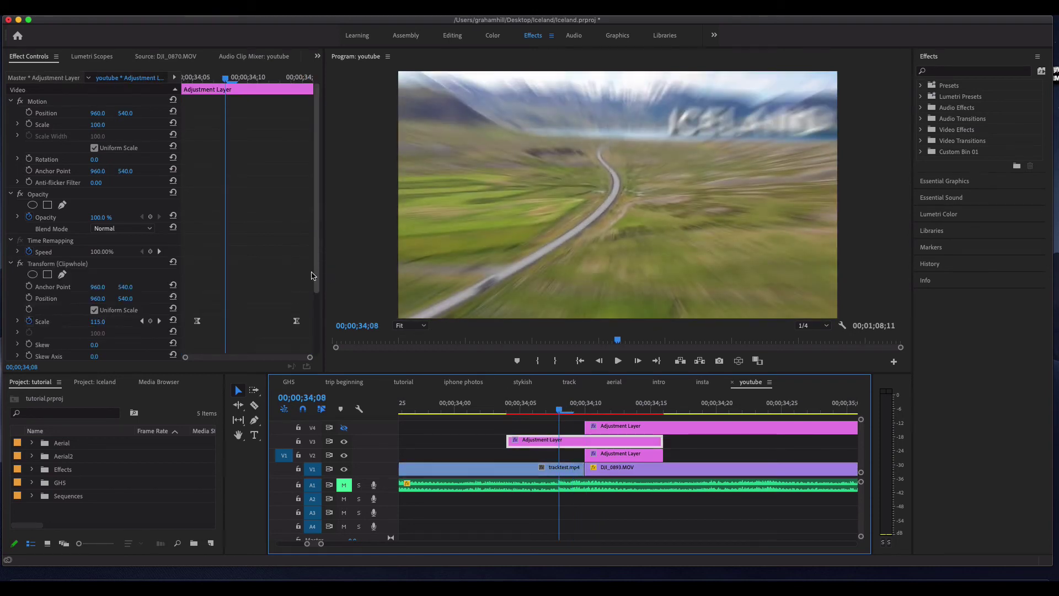
left_click_drag(312, 276, 312, 323)
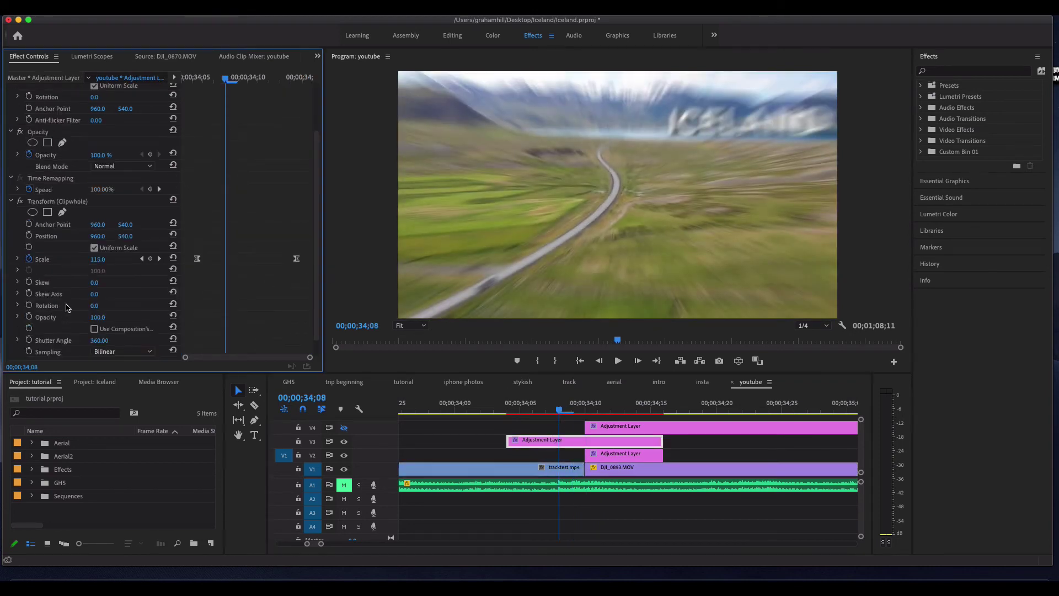
left_click(17, 259)
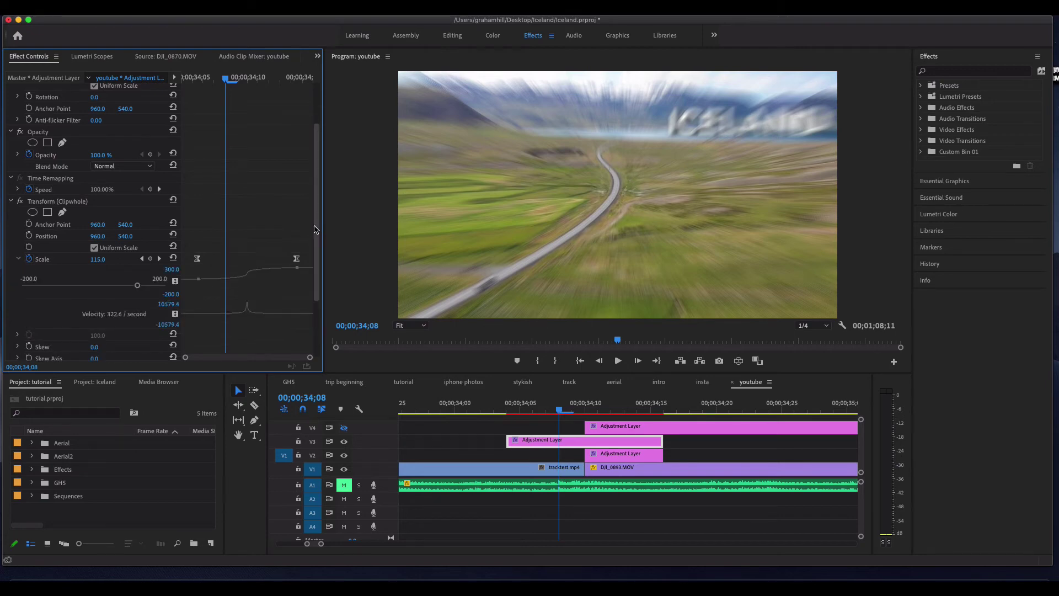
left_click_drag(314, 230, 315, 267)
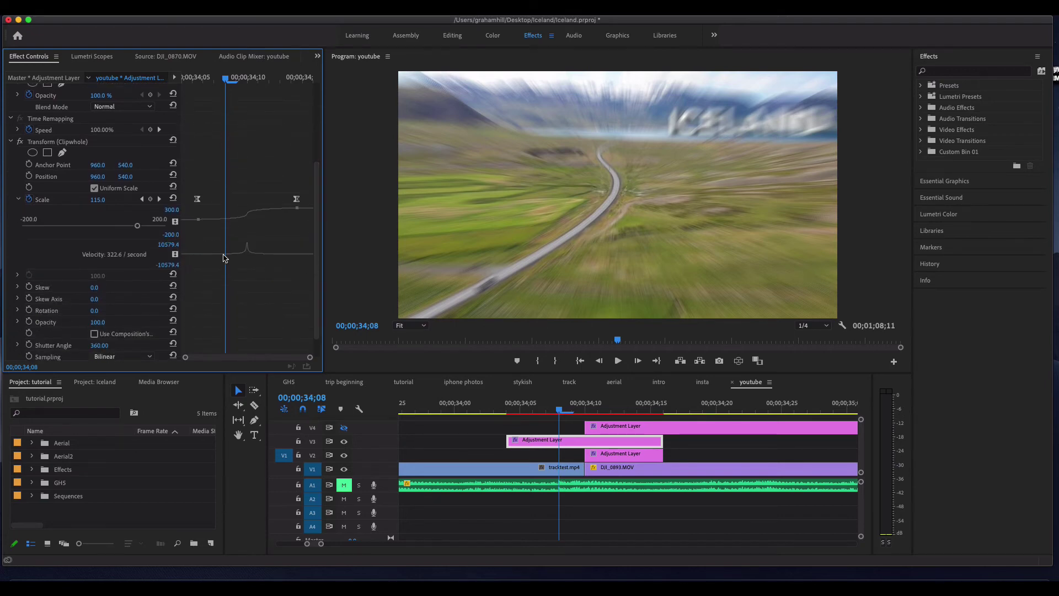
scroll(230, 257, "up", 2)
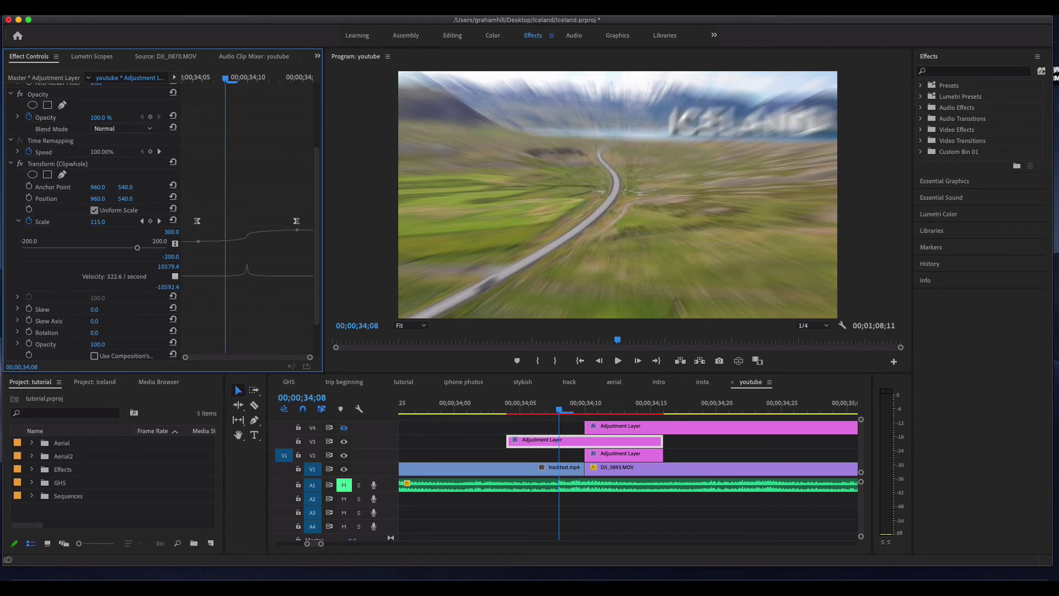
left_click(174, 275)
Step: Disable Transform (Clipwhole) and apply a new Transform effect from a 'transfo' search
left_click(19, 164)
left_click(11, 164)
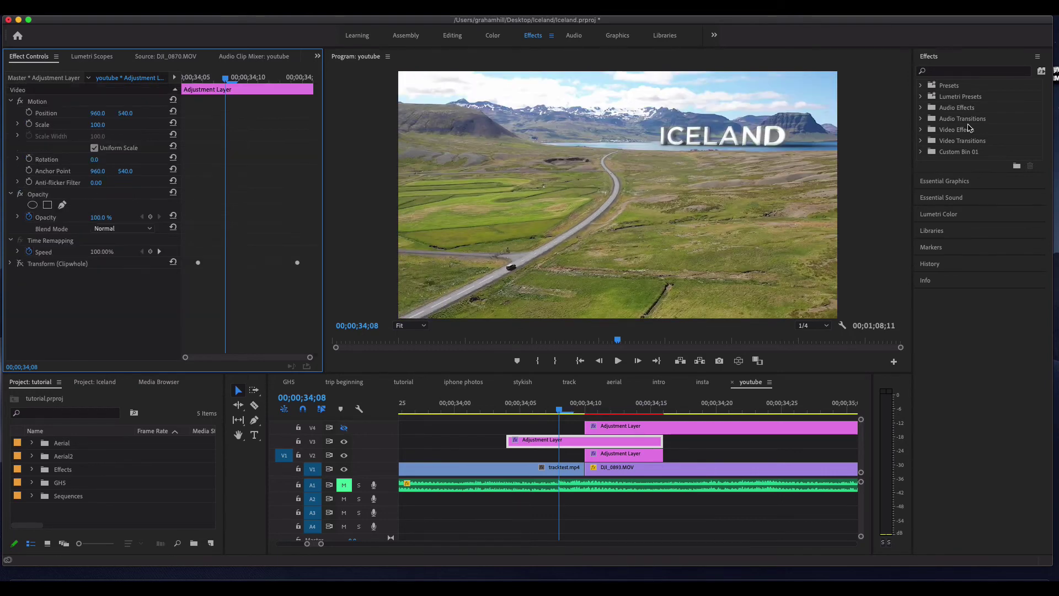
left_click(967, 73)
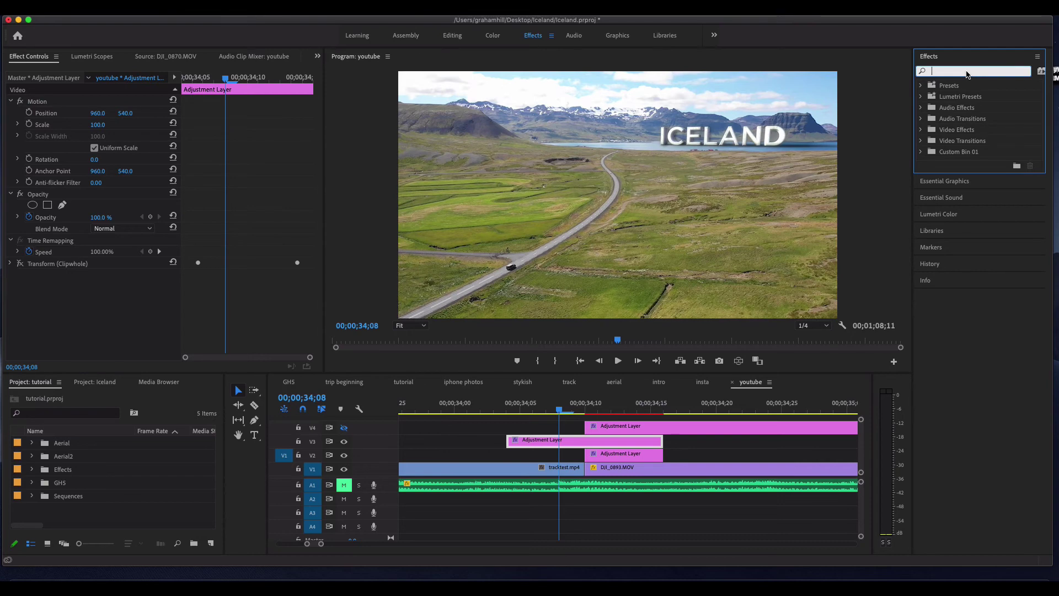
type("transform")
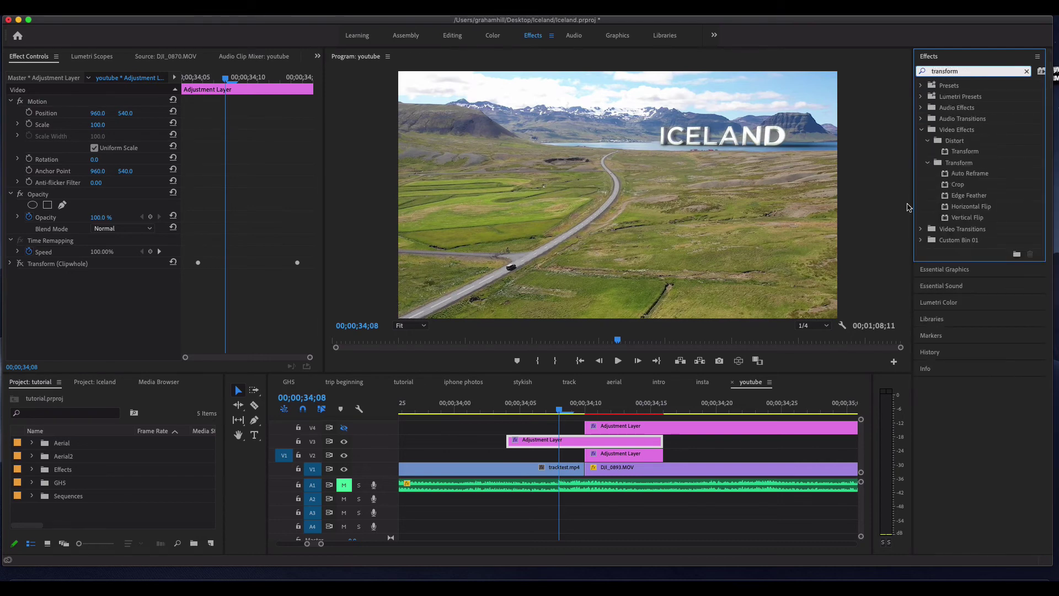
left_click_drag(962, 153, 574, 440)
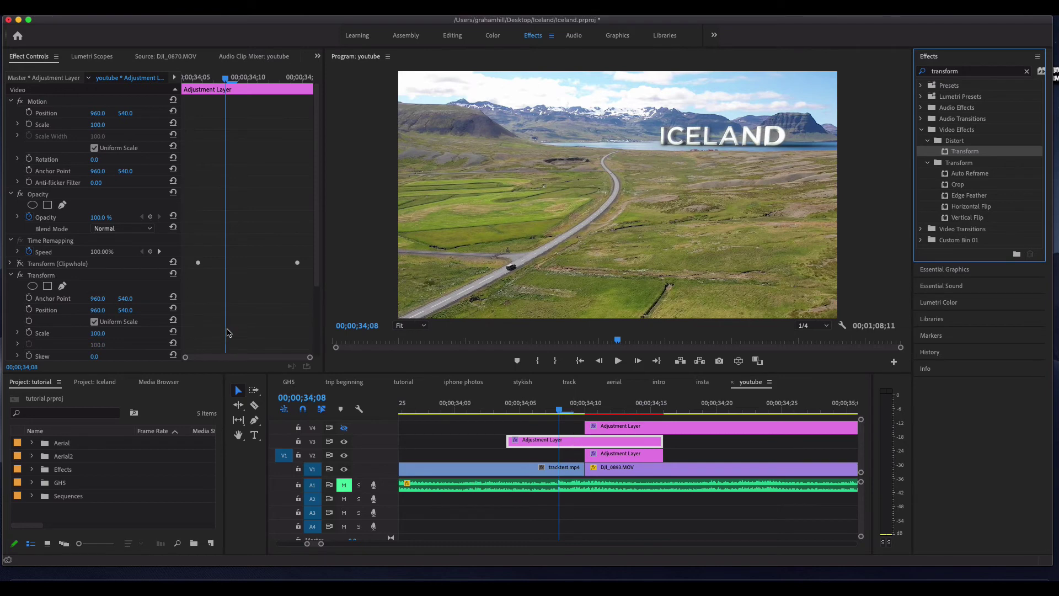
Step: Keyframe the new Transform's Scale at 100 on 34;06 and 300 on 34;14
scroll(230, 332, "down", 5)
left_click_drag(228, 78, 204, 78)
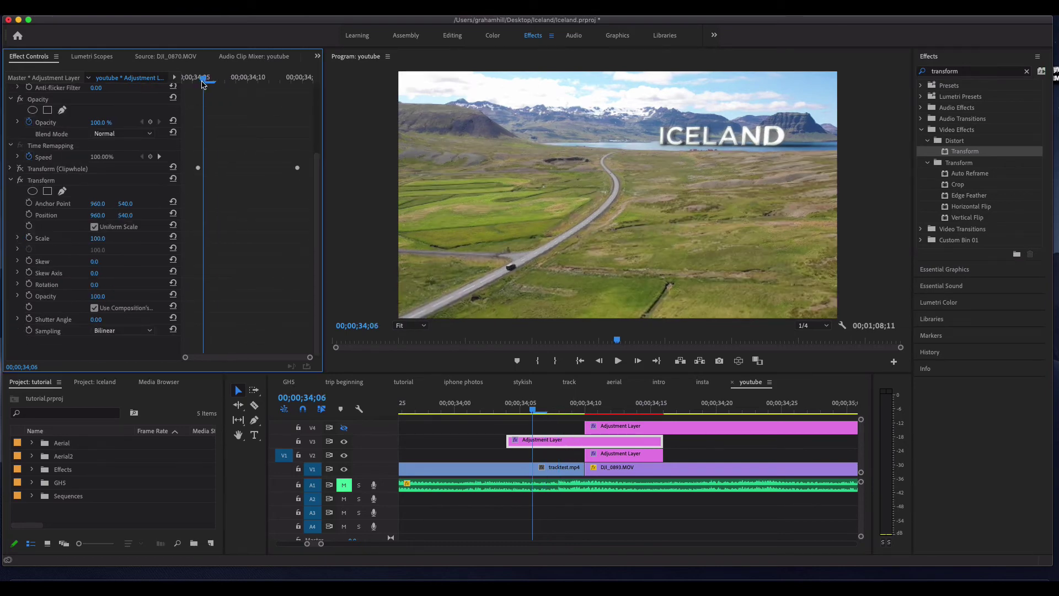
left_click(29, 238)
left_click(296, 79)
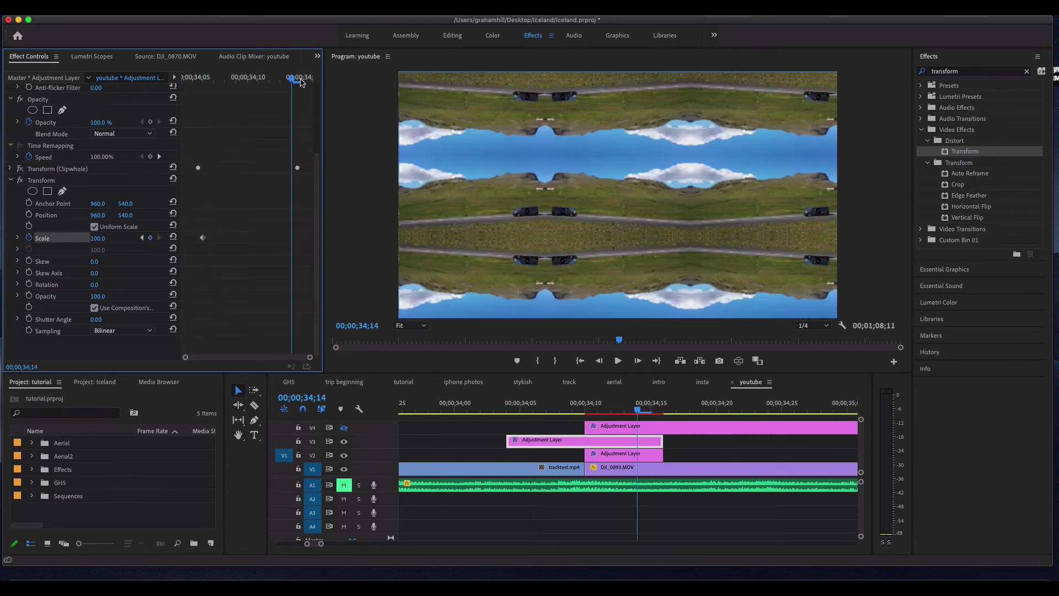
left_click_drag(95, 238, 206, 238)
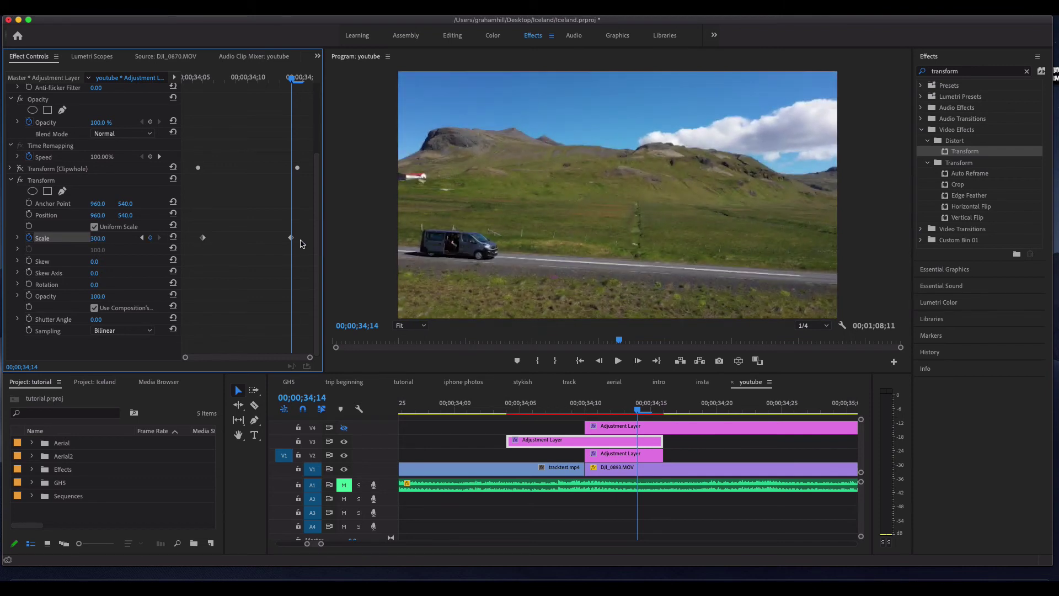
left_click_drag(302, 242, 196, 223)
Step: Give the final Scale keyframe Ease In and reshape its speed curve to accelerate late
right_click(292, 238)
left_click(322, 392)
left_click_drag(199, 82, 188, 147)
left_click(18, 238)
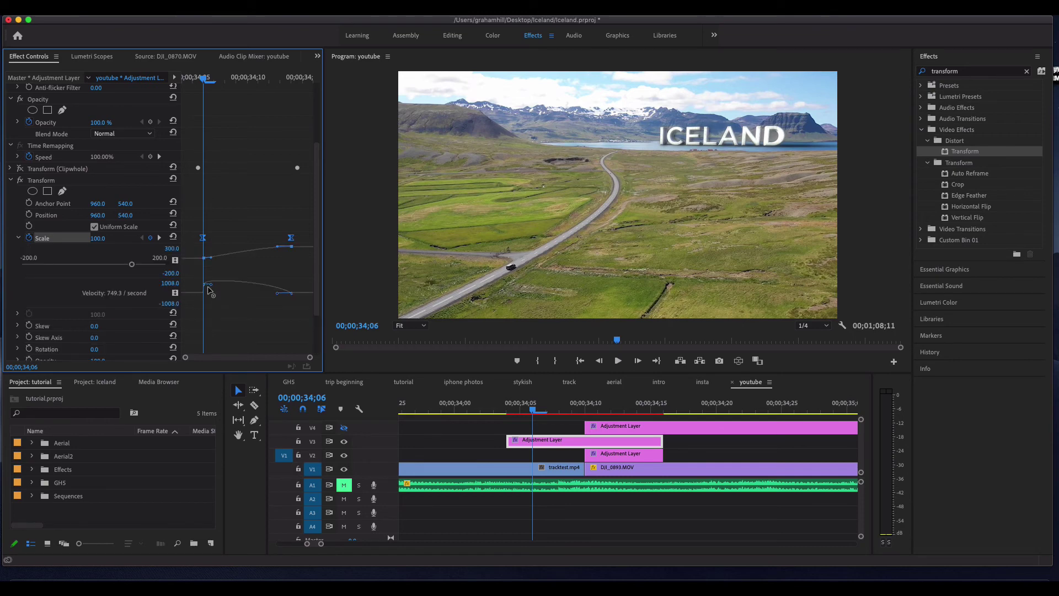
left_click_drag(211, 286, 239, 288)
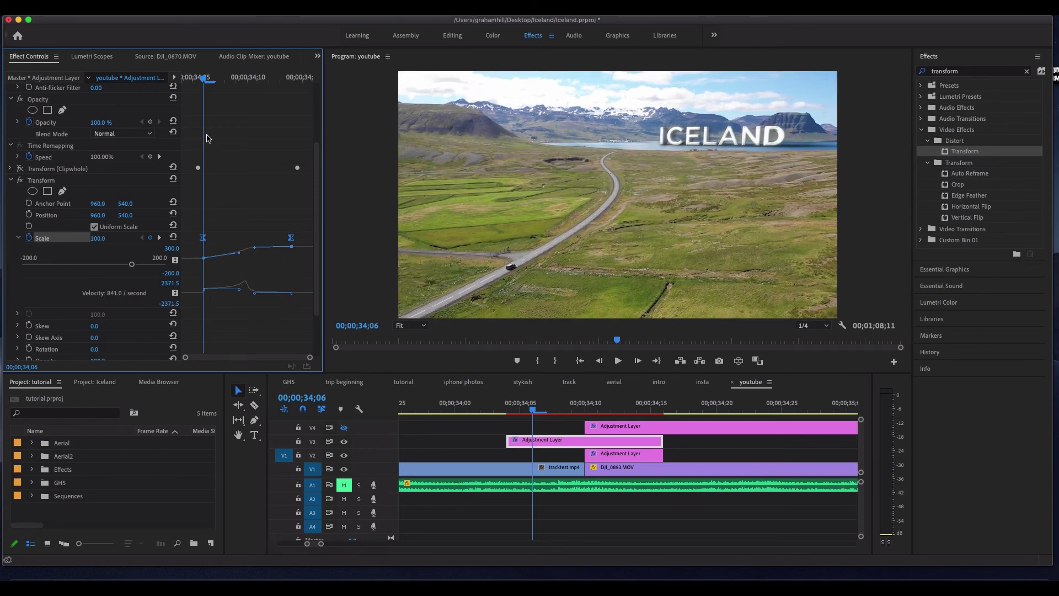
mouse_move(213, 81)
left_mouse_down()
mouse_move(256, 83)
mouse_move(215, 83)
left_mouse_up()
Step: Toggle Transform (Clipwhole) off and back on to compare, then collapse the second Transform's properties
scroll(66, 166, "down", 3)
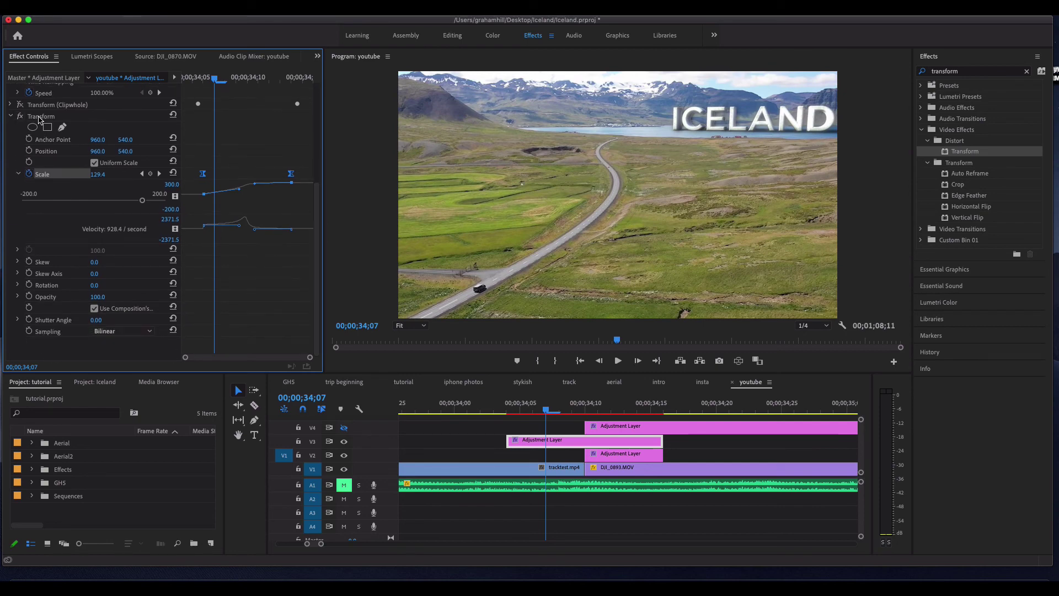
left_click(20, 104)
left_click(20, 104)
left_click(10, 104)
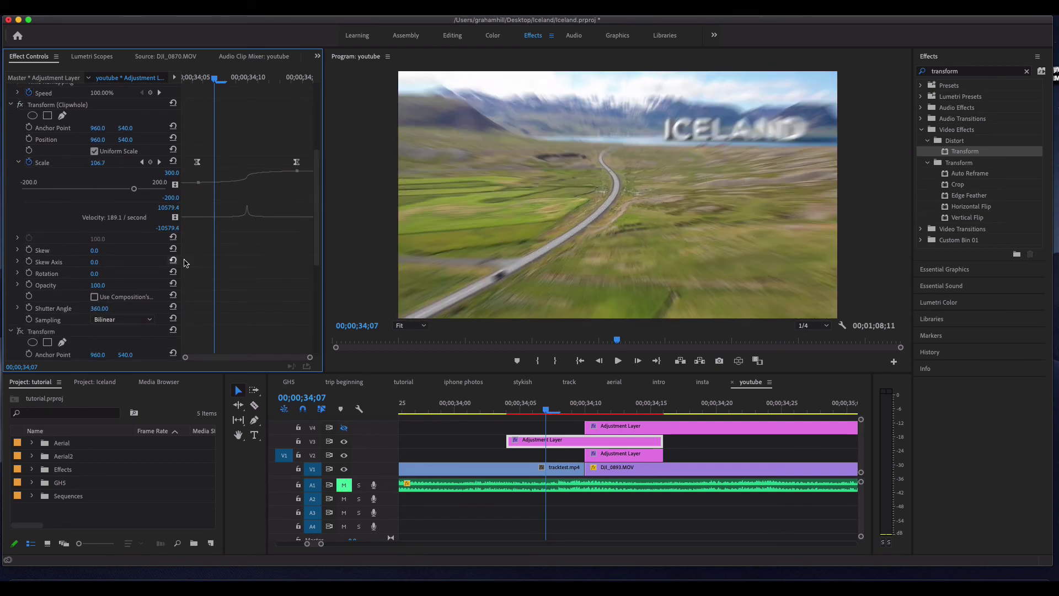
scroll(93, 258, "down", 2)
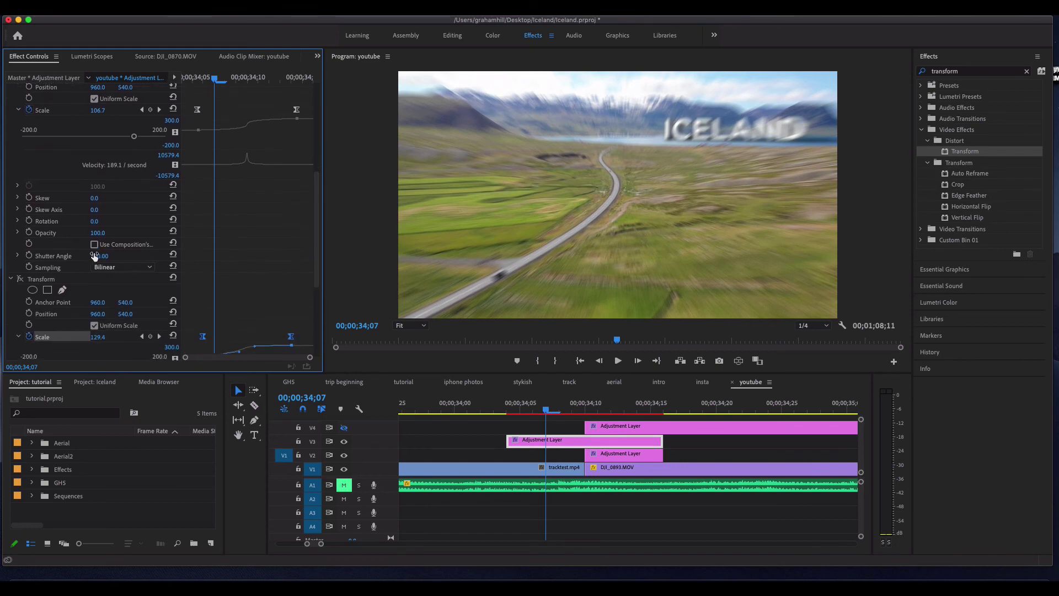
scroll(317, 214, "down", 1)
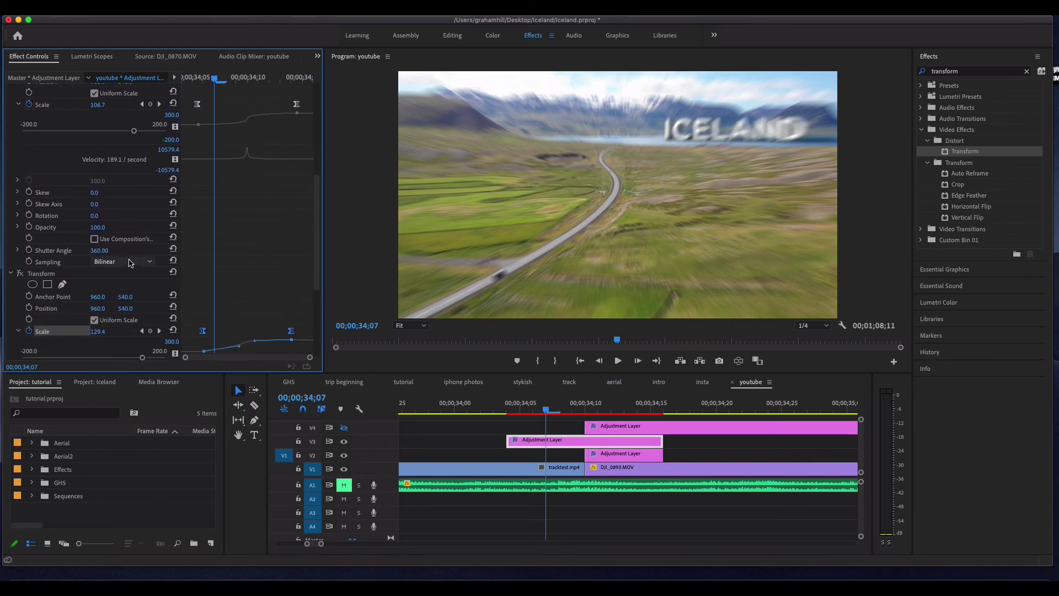
left_click(10, 273)
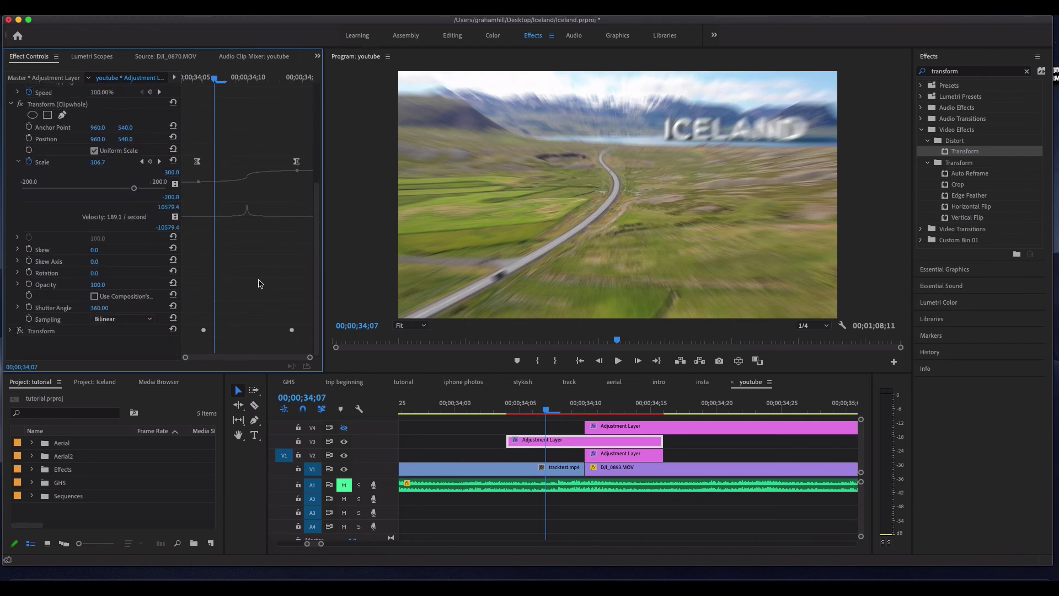
Step: Disable Transform (Clipwhole), keep the second Transform on, and raise its Shutter Angle to 348
left_click(20, 104)
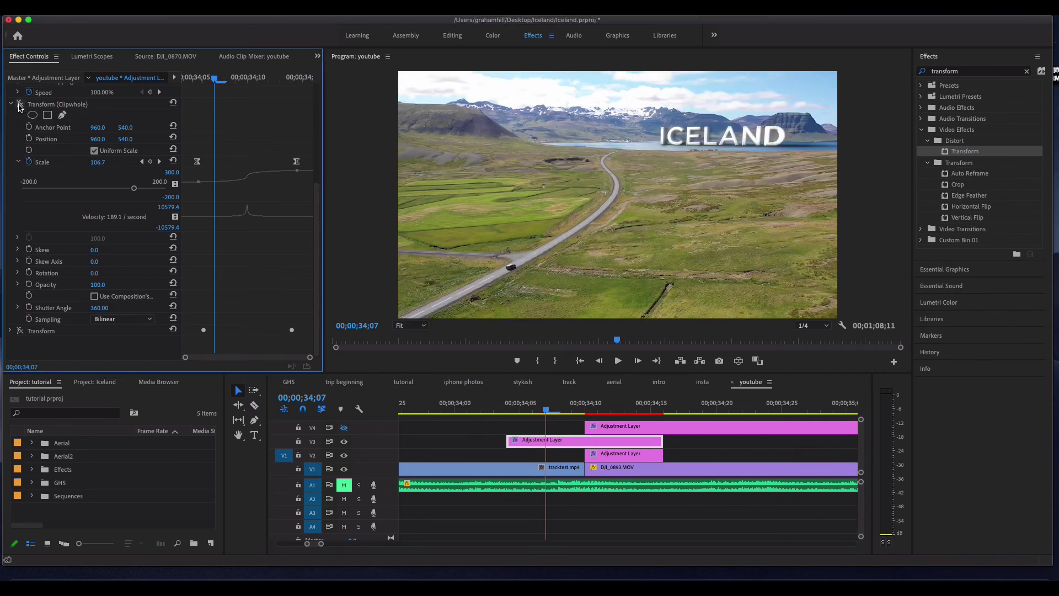
left_click(20, 331)
left_click(10, 331)
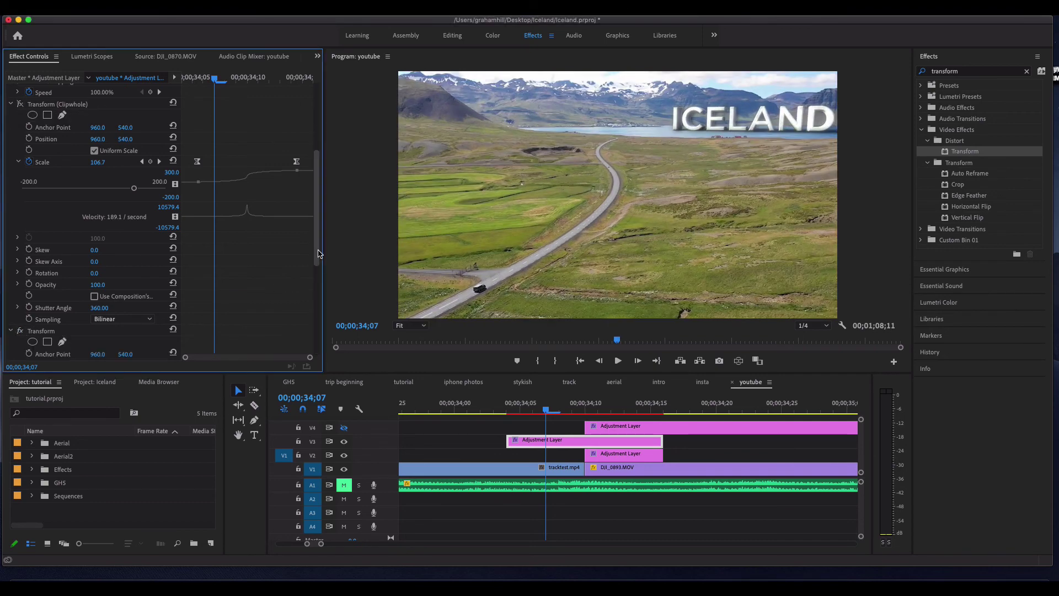
scroll(312, 329, "down", 5)
scroll(312, 328, "down", 2)
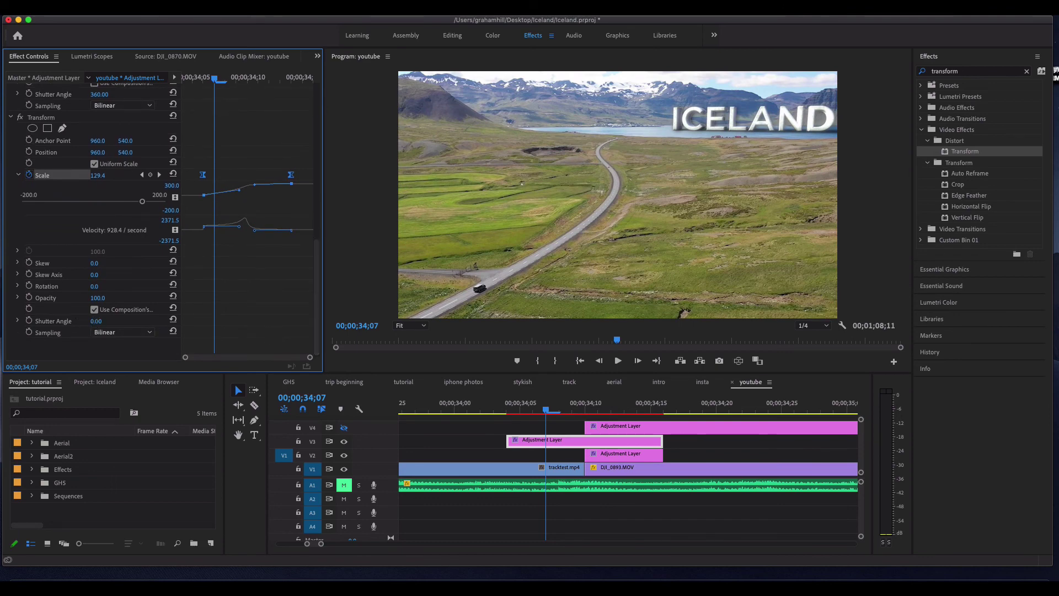
left_click_drag(96, 321, 163, 321)
Step: Check the zoom blur at 00;00;34;09 and uncheck the second Transform's Use Composition's Shutter Angle
left_click(571, 412)
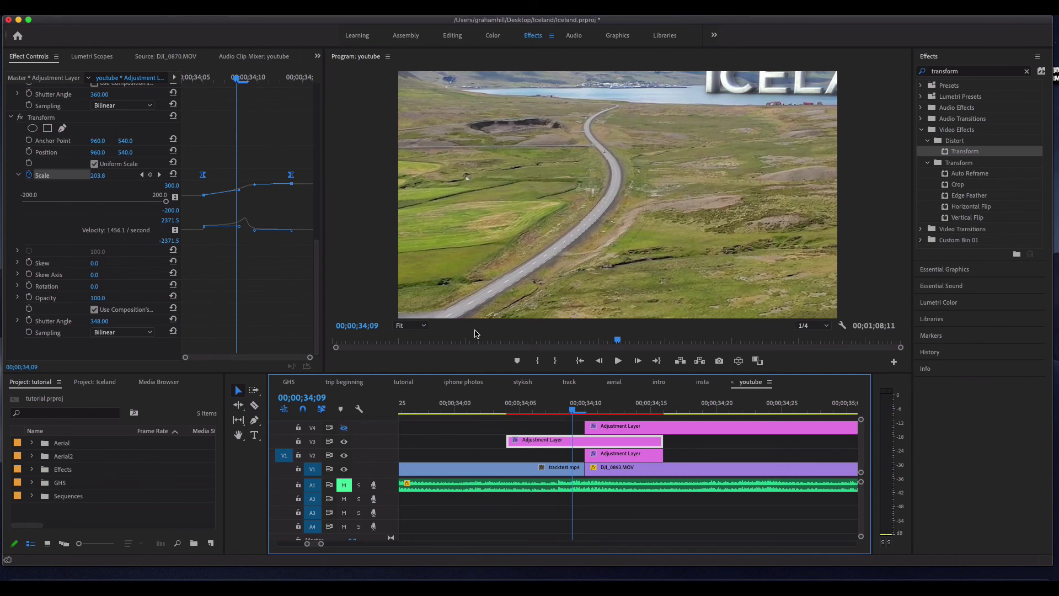
mouse_move(569, 411)
left_mouse_down()
mouse_move(557, 411)
mouse_move(588, 411)
mouse_move(570, 411)
left_mouse_up()
scroll(222, 268, "up", 5)
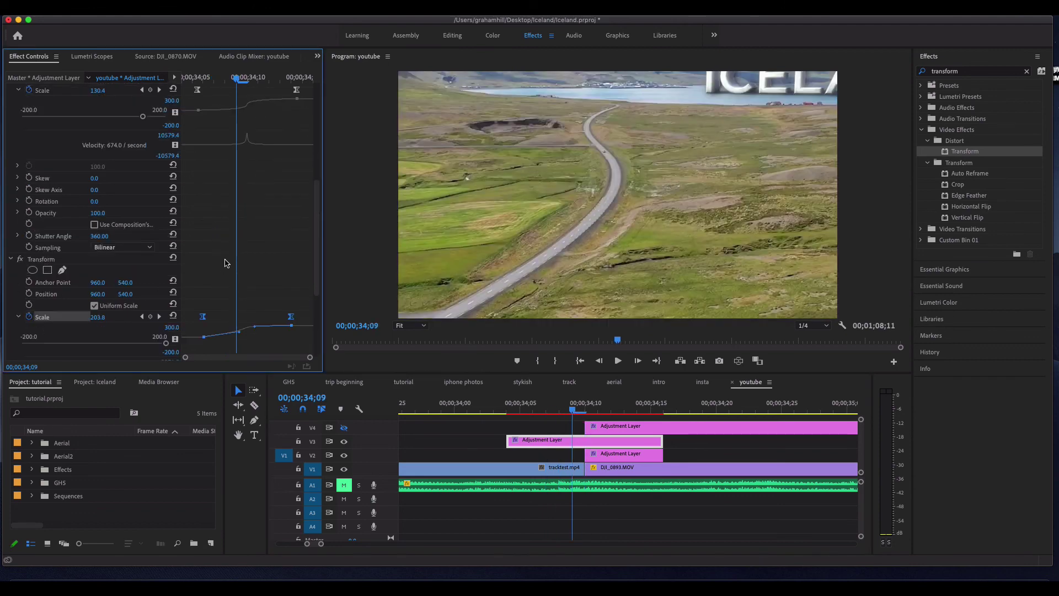
scroll(226, 263, "down", 3)
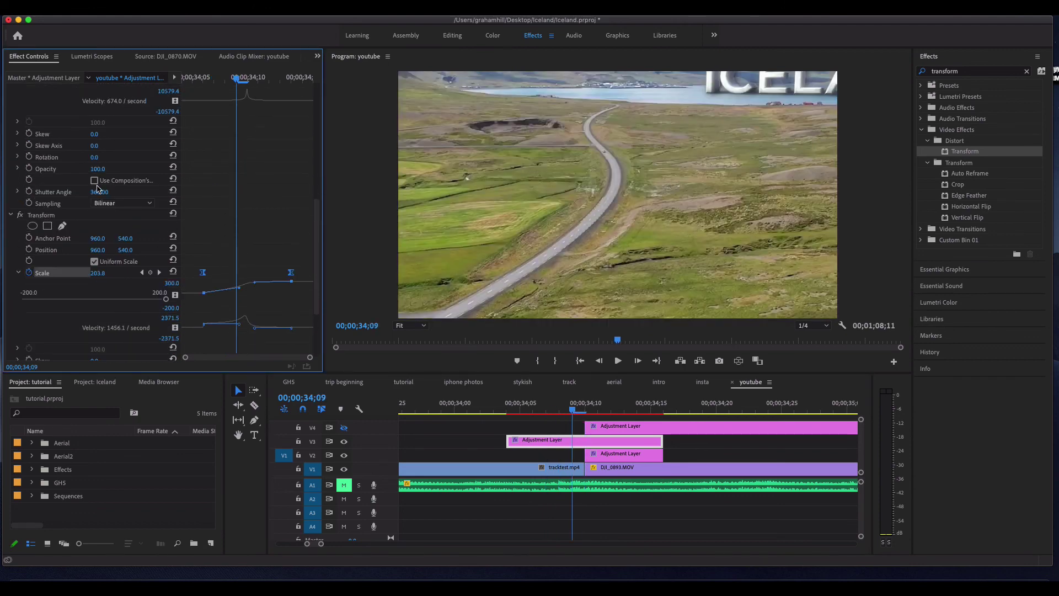
scroll(215, 250, "down", 5)
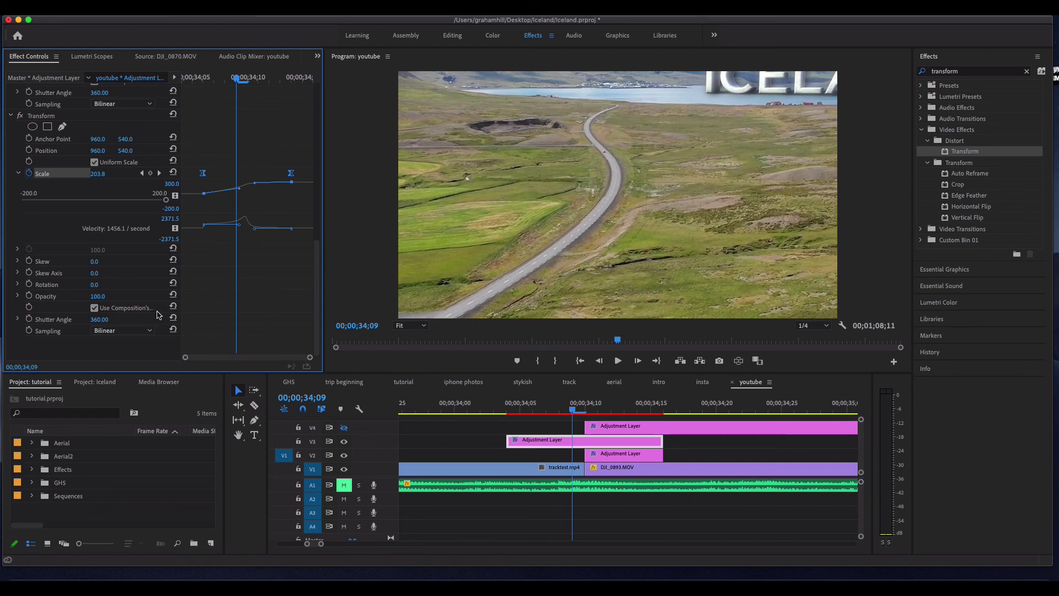
mouse_move(186, 302)
left_mouse_down()
mouse_move(298, 303)
mouse_move(170, 305)
left_mouse_up()
left_click(89, 307)
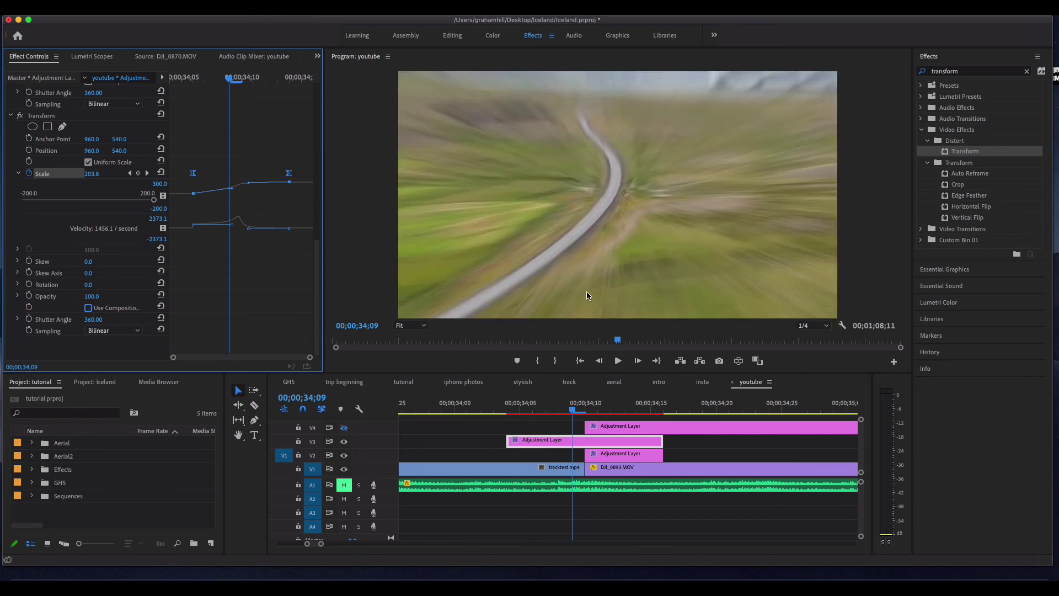
left_click(512, 407)
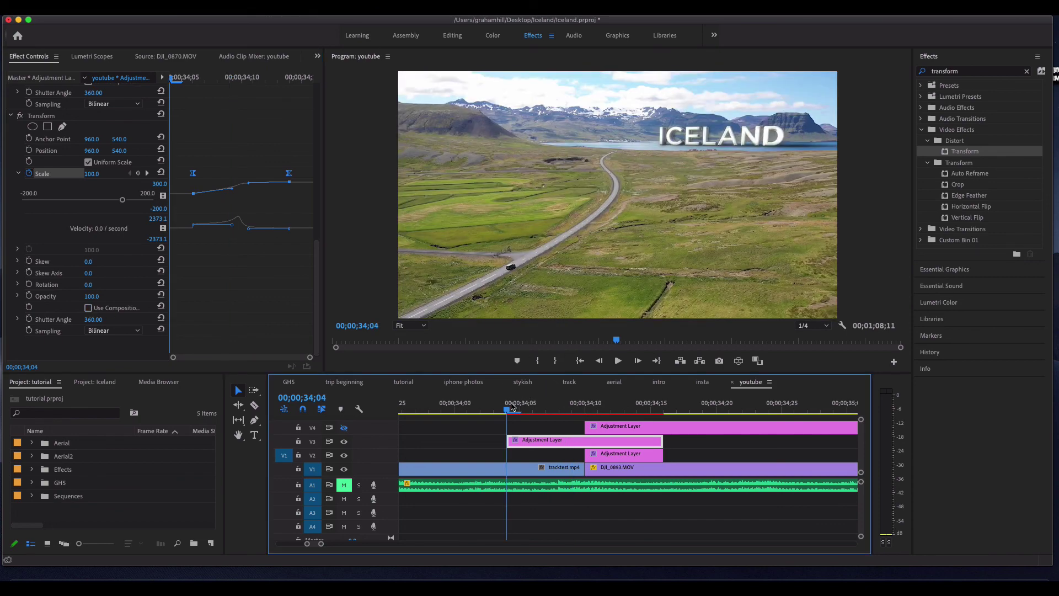
key("space")
key("space")
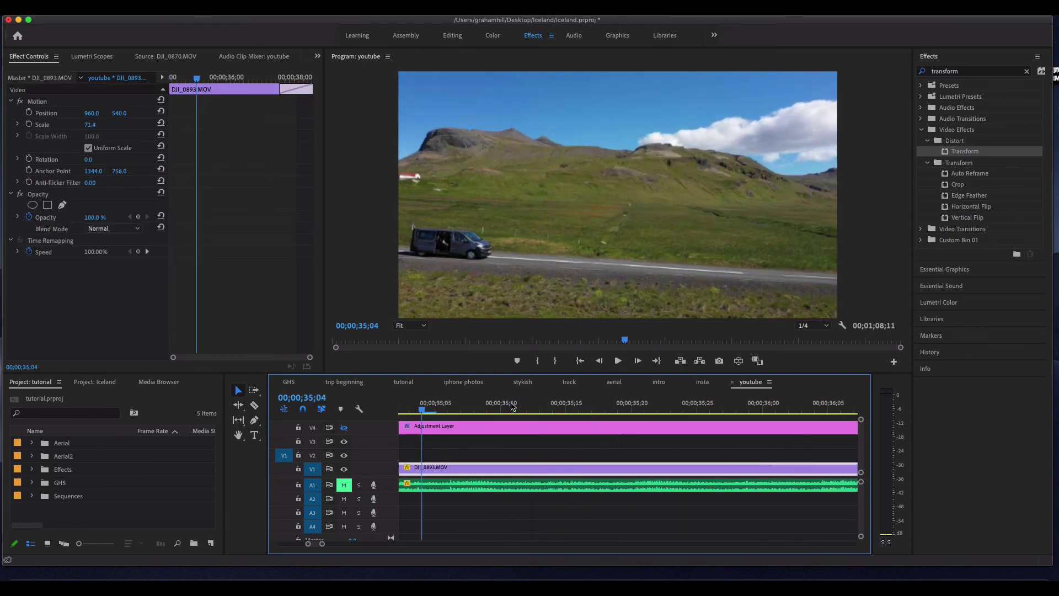
key("minus")
key("minus")
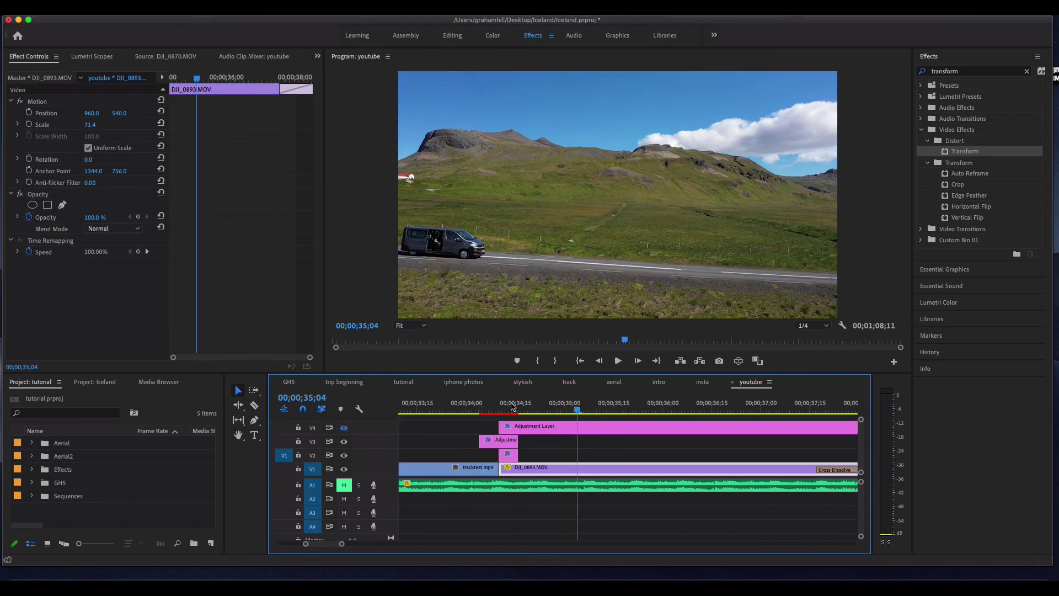
left_click(490, 407)
left_click_drag(491, 407, 452, 407)
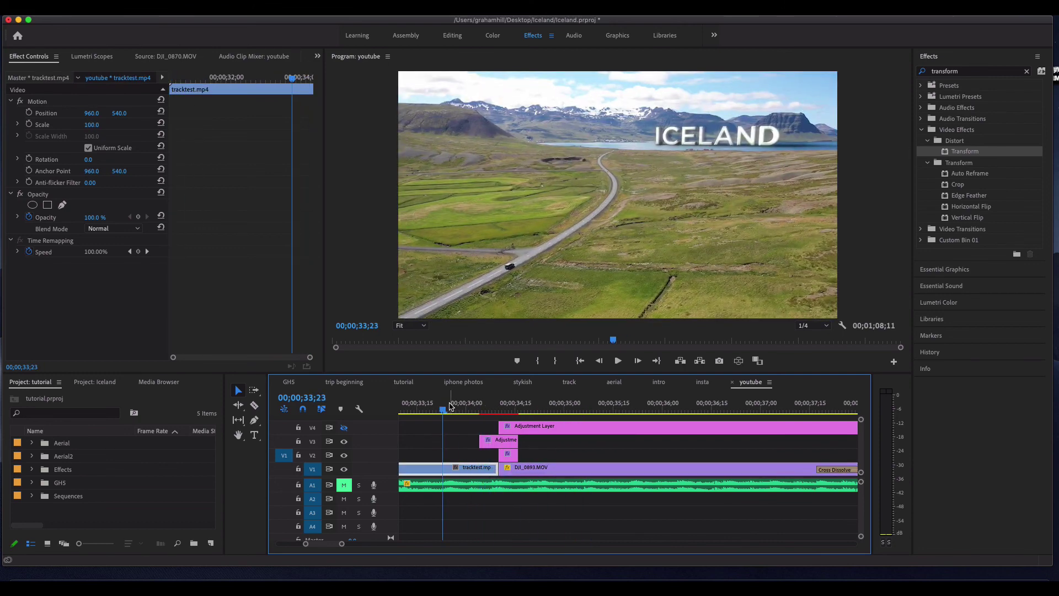